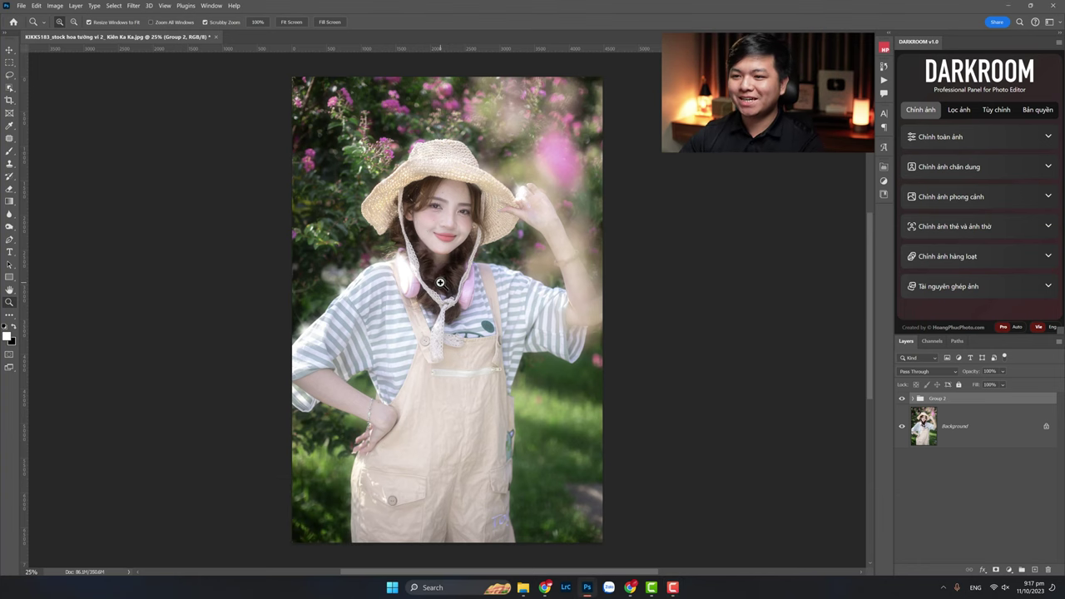
- Zoom into the retouched face and toggle Group 2 to compare with the original
drag(396, 256, 406, 279)
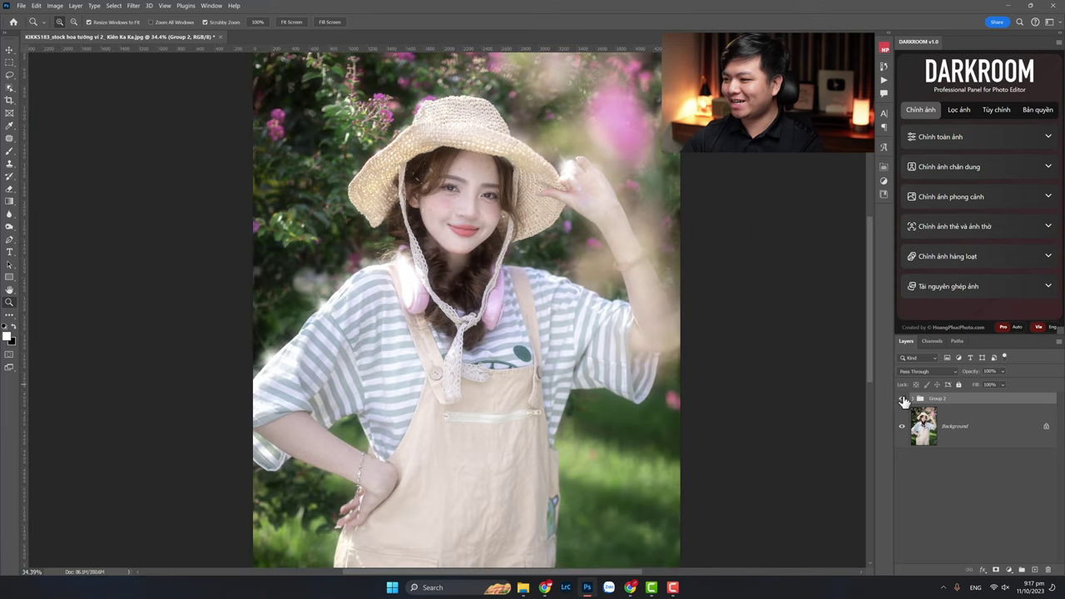
click(902, 398)
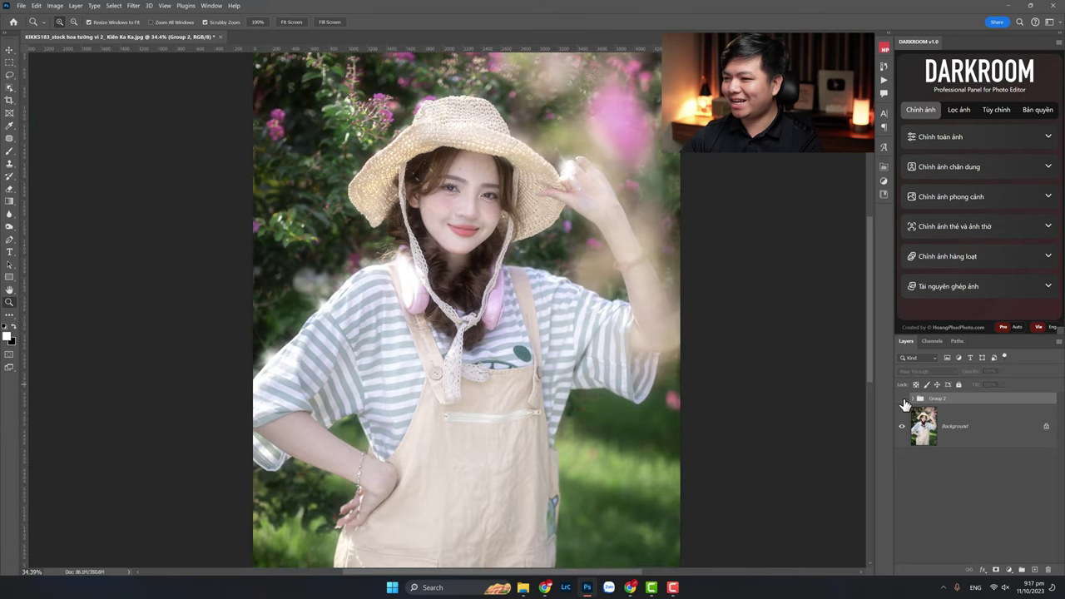
click(903, 399)
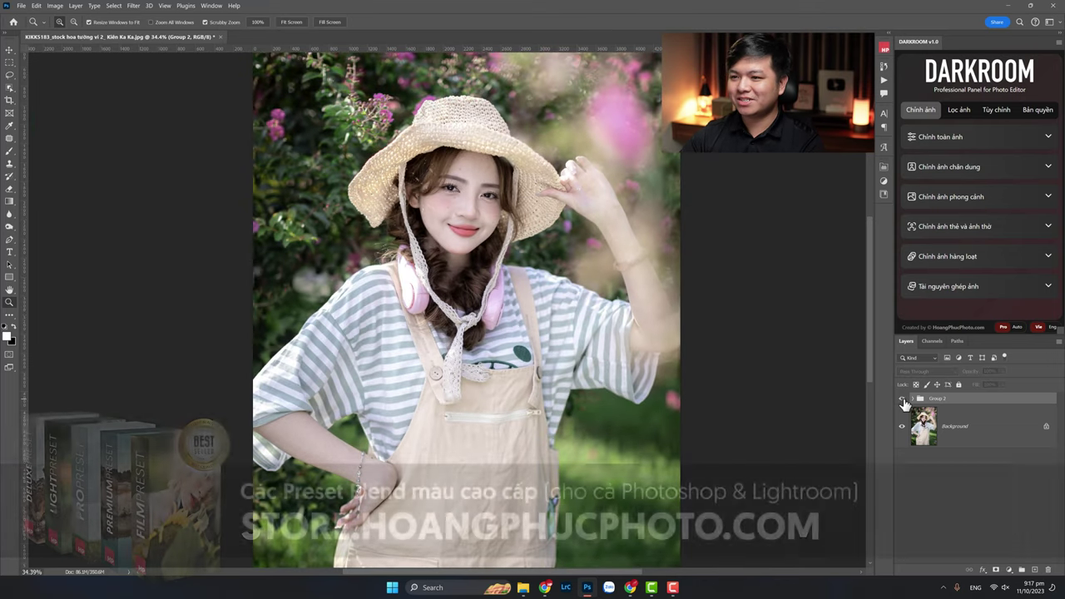
mouse_move(494, 246)
mouse_down()
mouse_move(476, 251)
mouse_move(485, 253)
mouse_up()
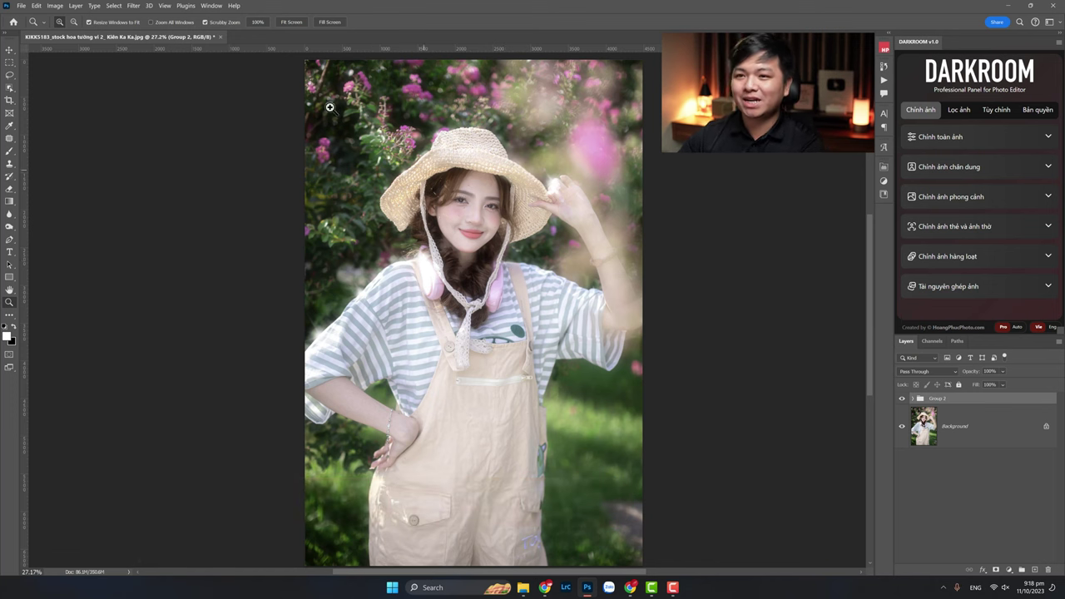
- Close the finished portrait without saving and drag the CR2 raw photo into Photoshop
click(221, 37)
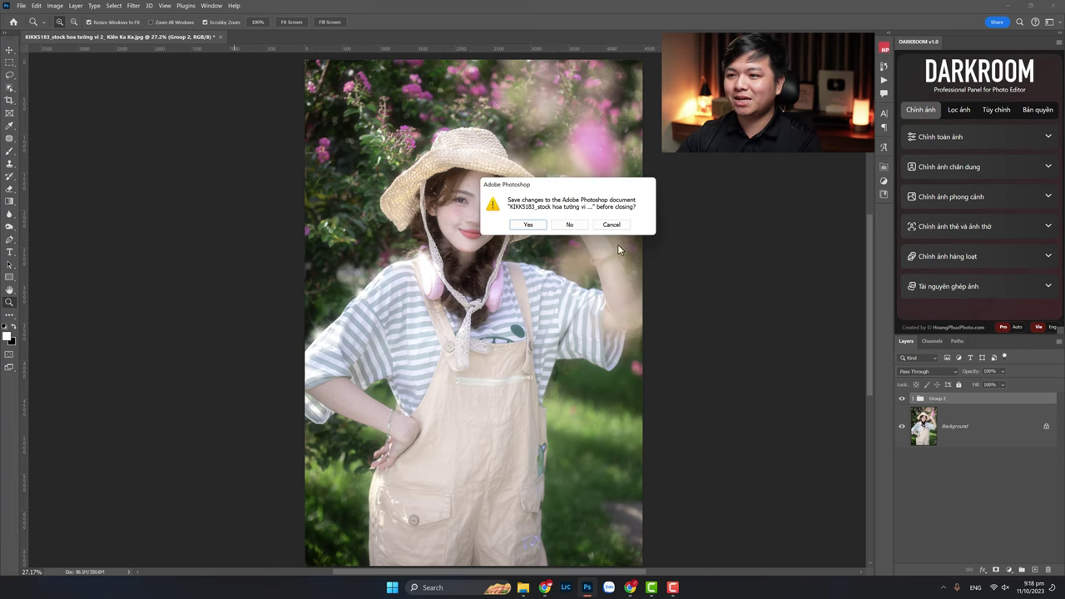
click(572, 228)
click(522, 588)
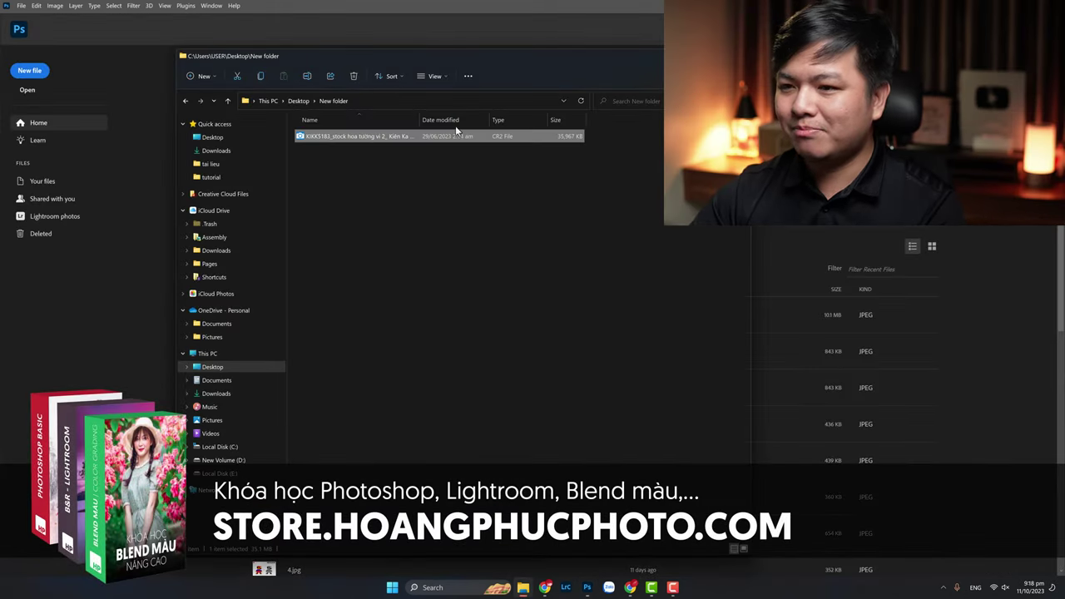
drag(321, 136, 73, 320)
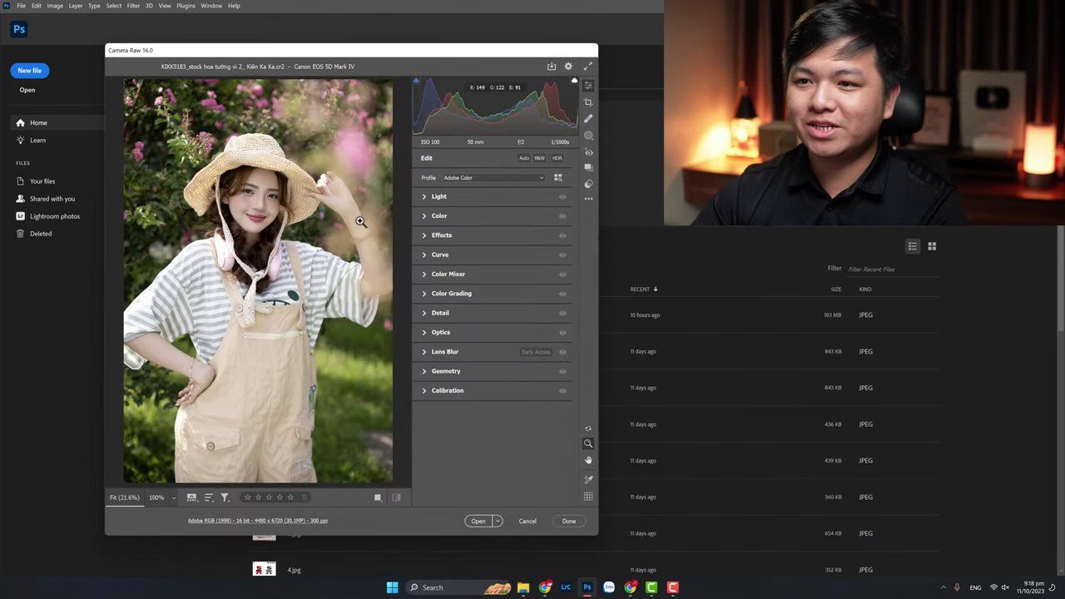
- Preview Deluxe 29, Deluxe 30 and other Deluxe presets, then apply Deluxe 28
drag(337, 60, 387, 63)
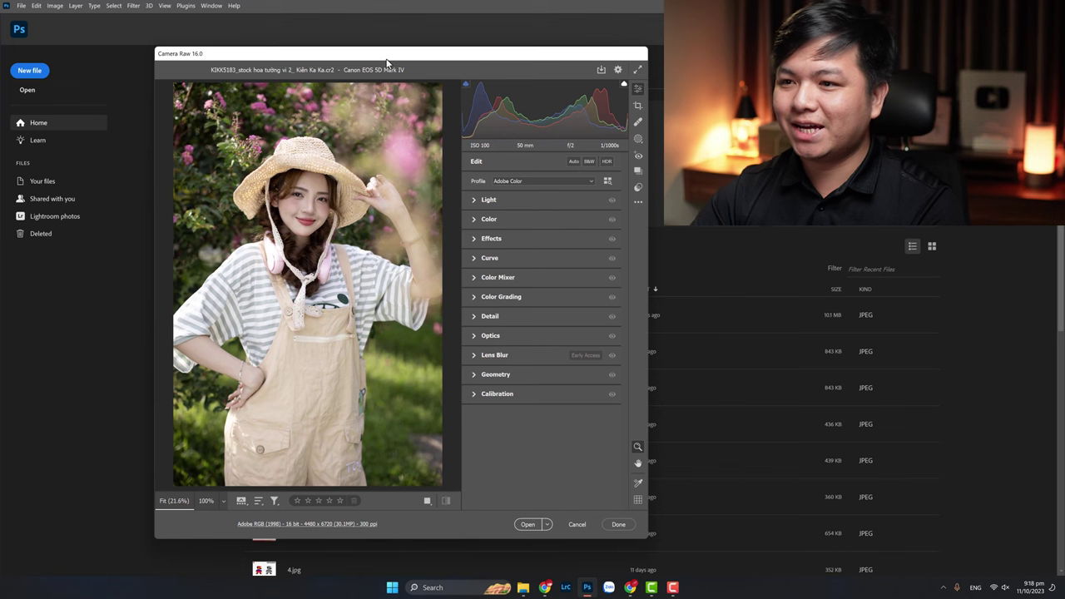
click(639, 188)
drag(627, 232, 629, 260)
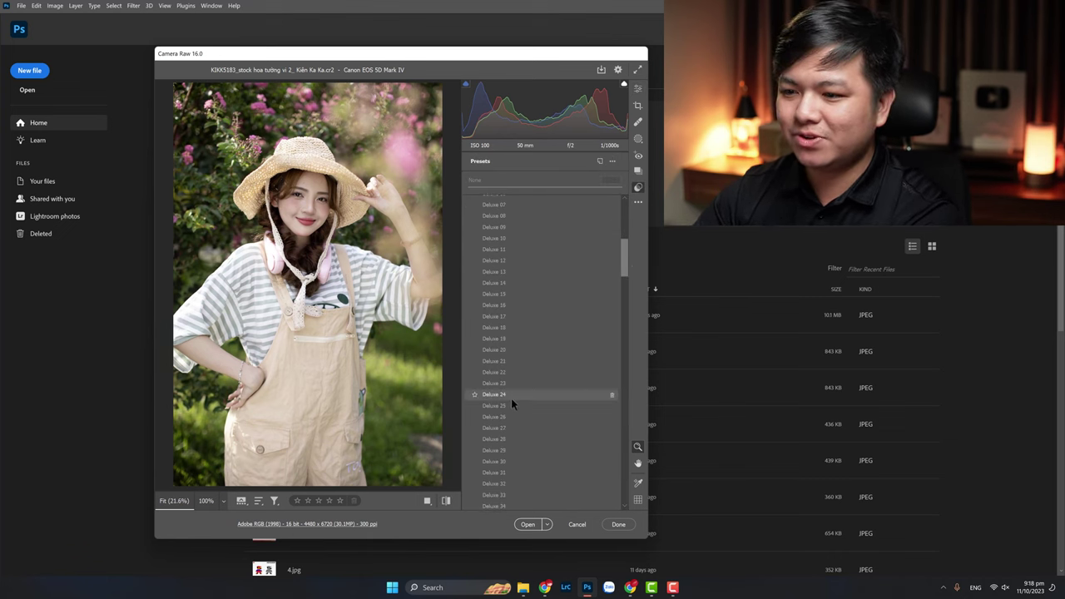
click(511, 450)
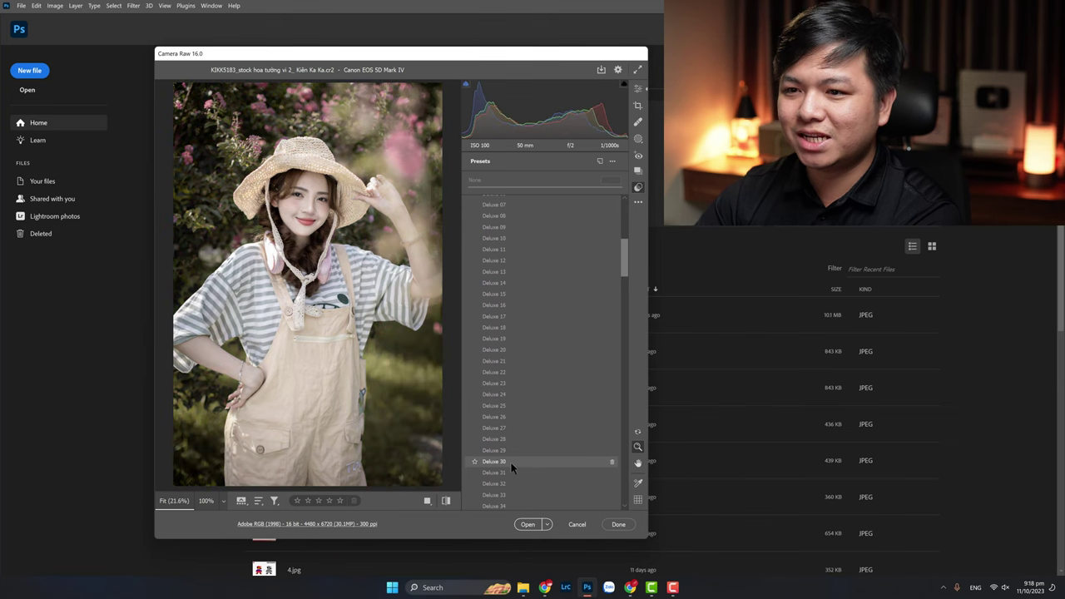
click(510, 464)
scroll(509, 457, down, 2)
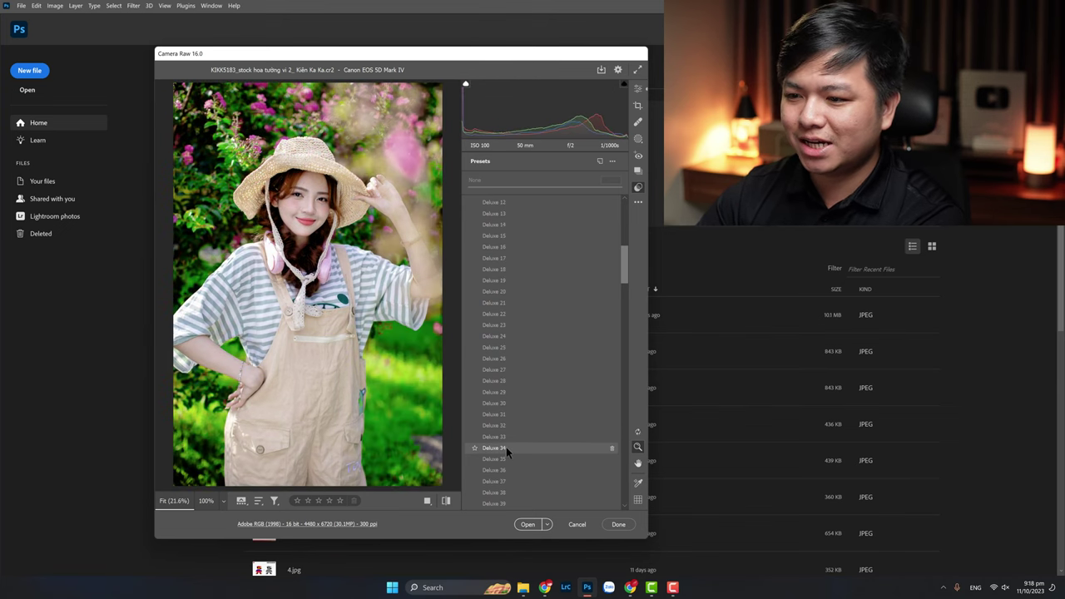
click(508, 447)
click(512, 427)
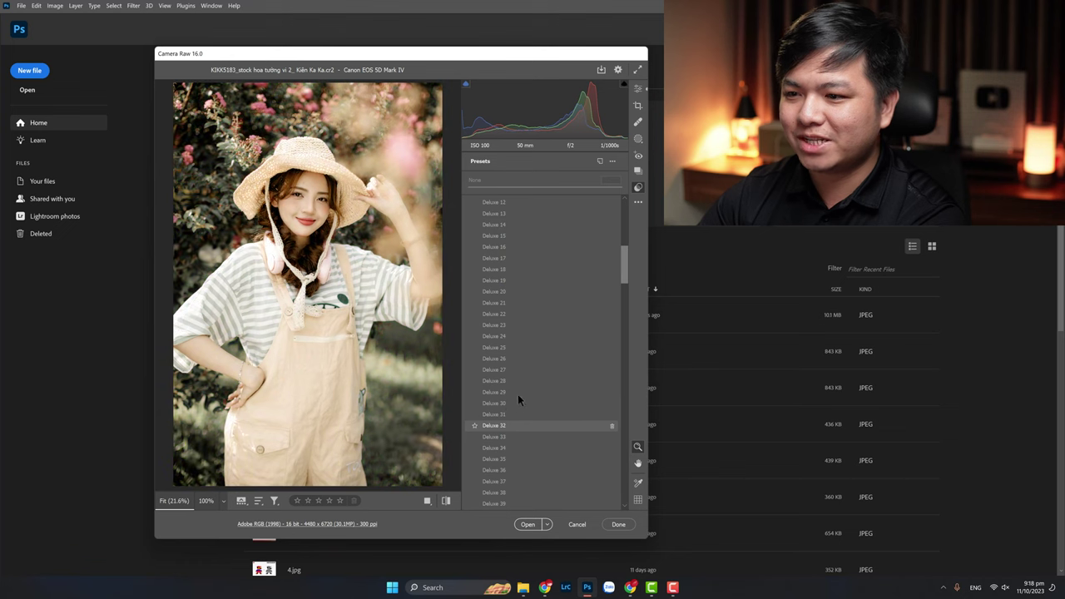
click(518, 383)
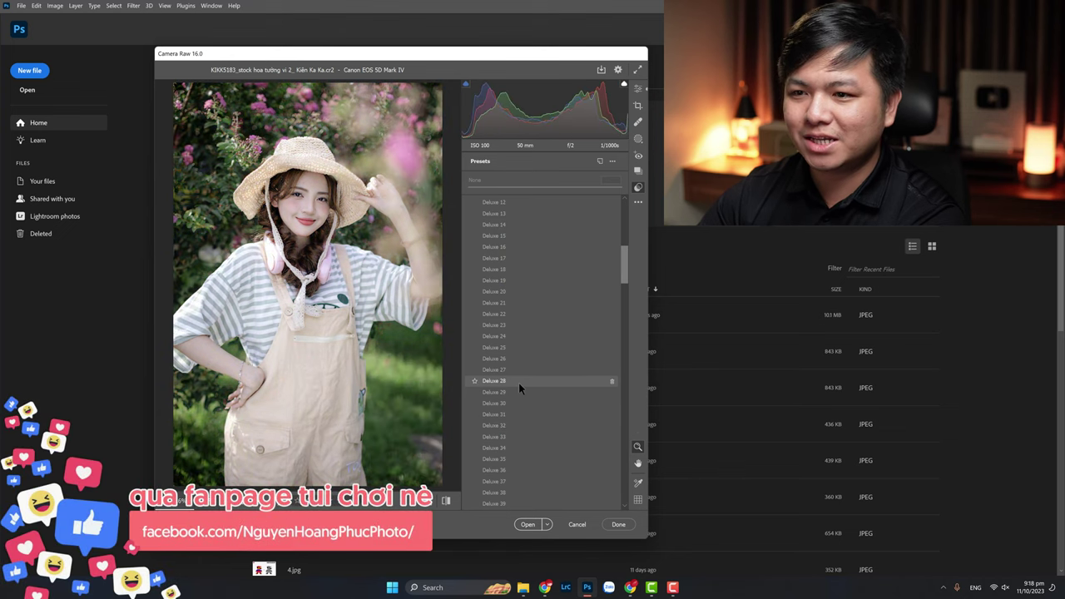
click(518, 383)
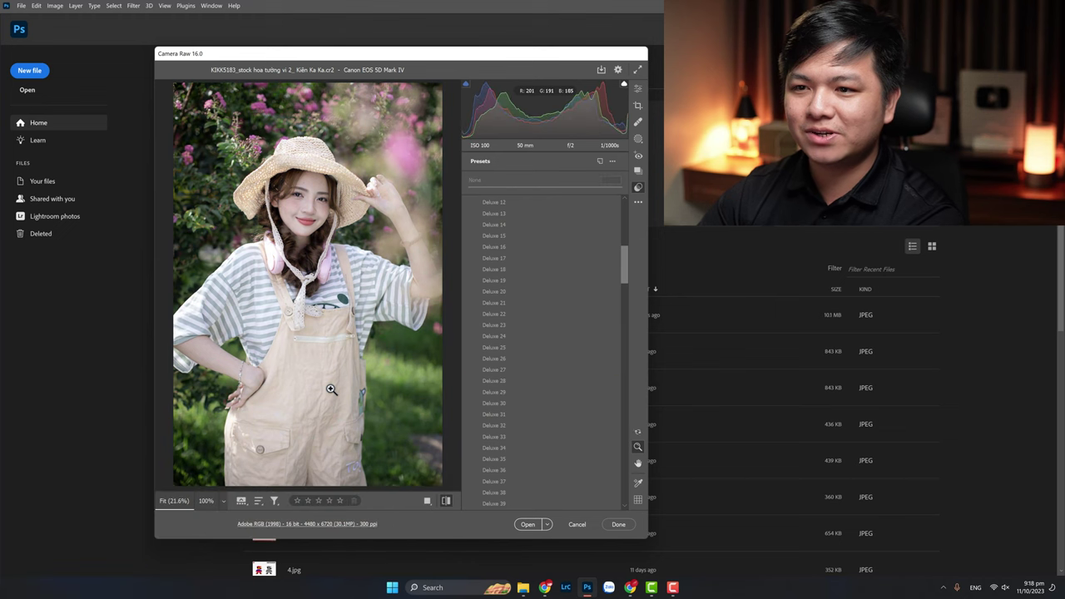
- Expand the Light, Color and Effects panels and enter 0 for Texture, Clarity and Vignette
click(638, 88)
click(476, 203)
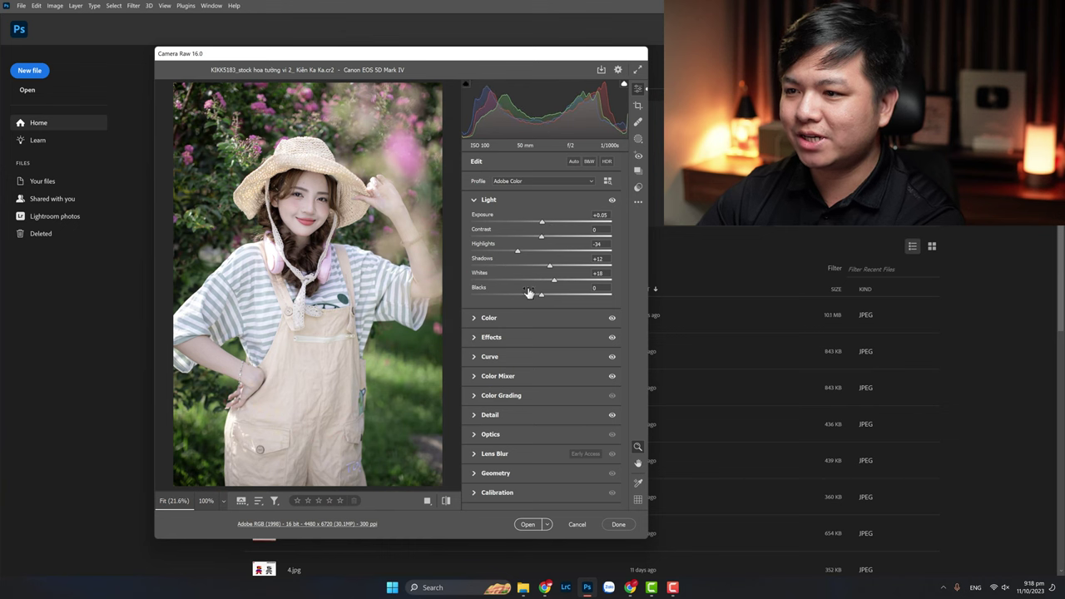
click(475, 319)
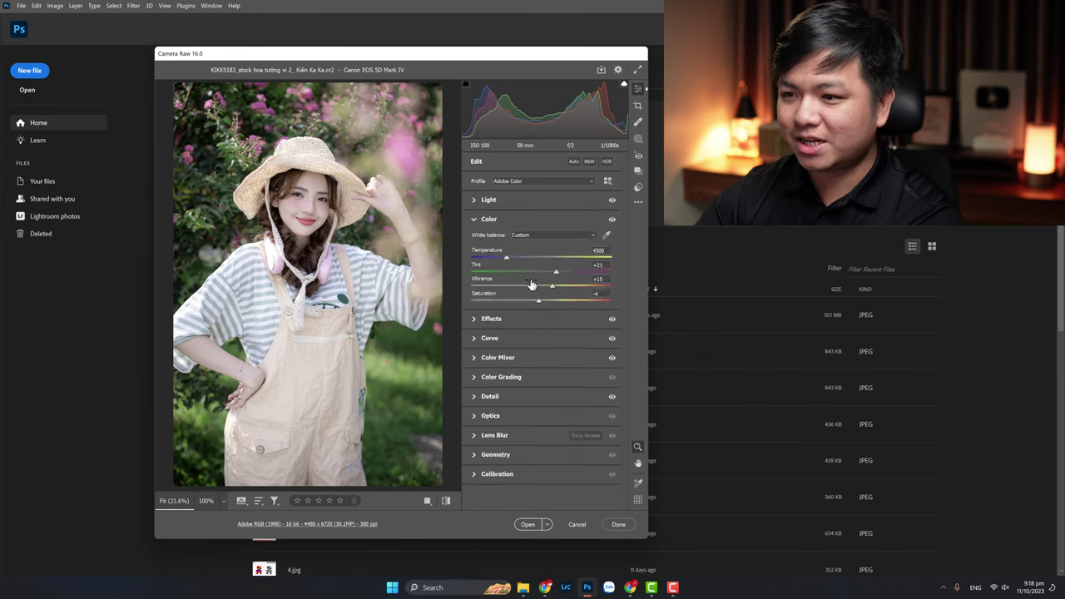
click(475, 319)
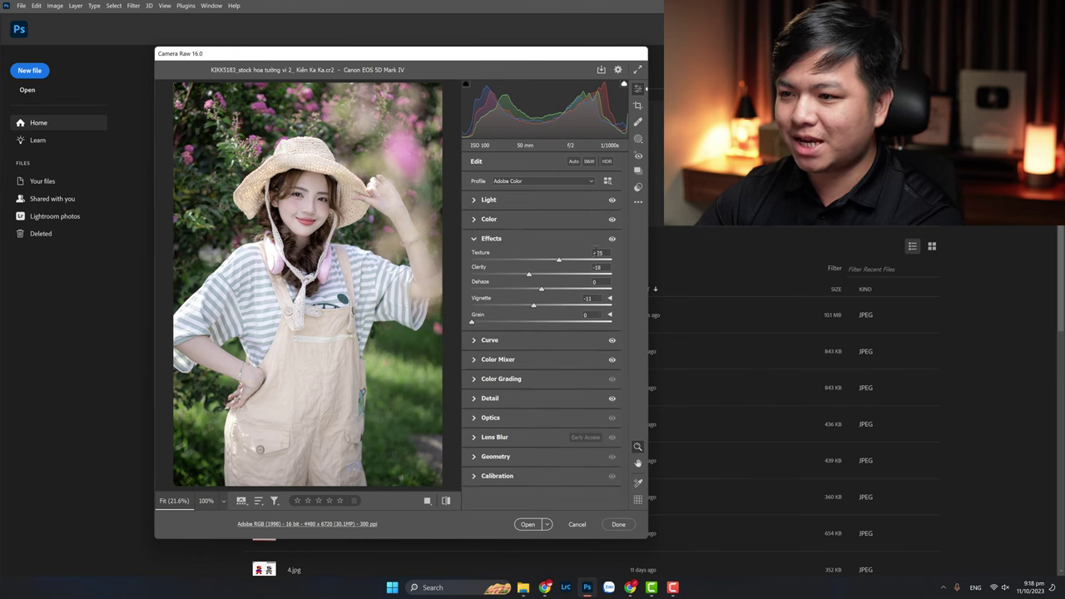
text(0)
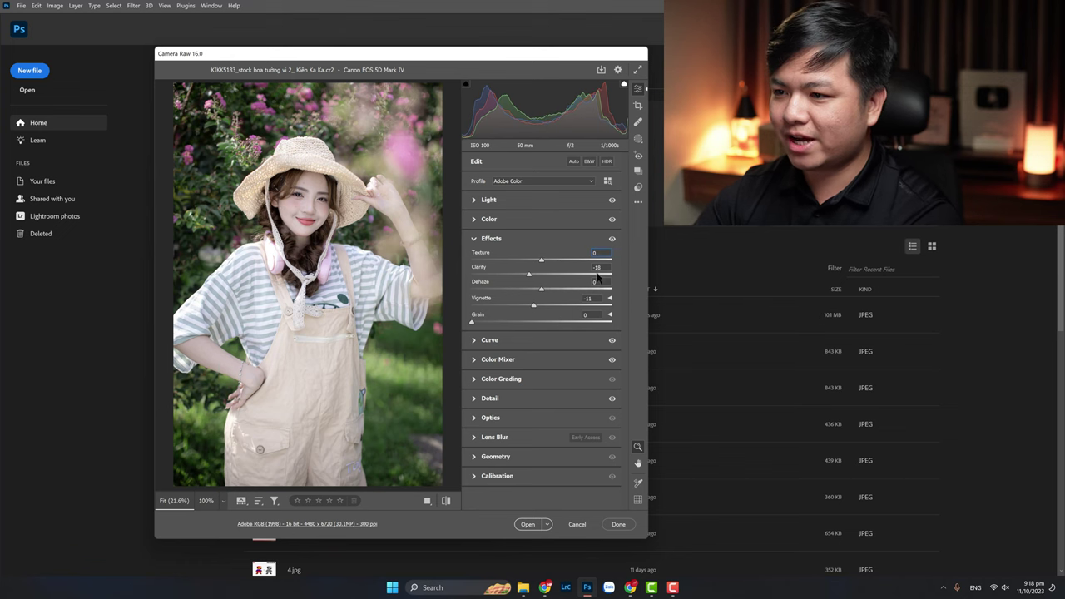
text(0)
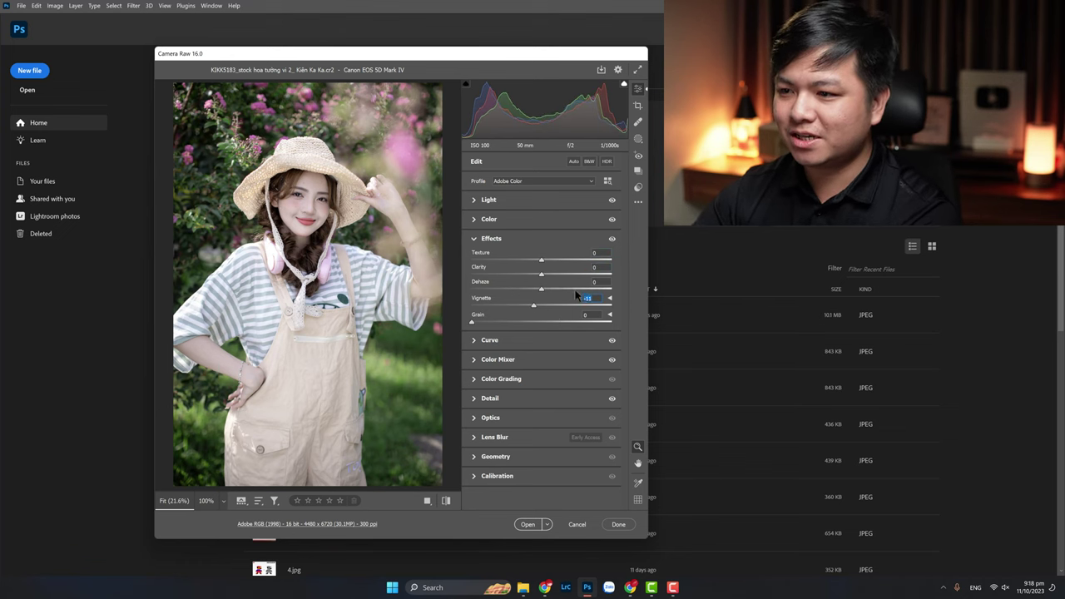
text(0)
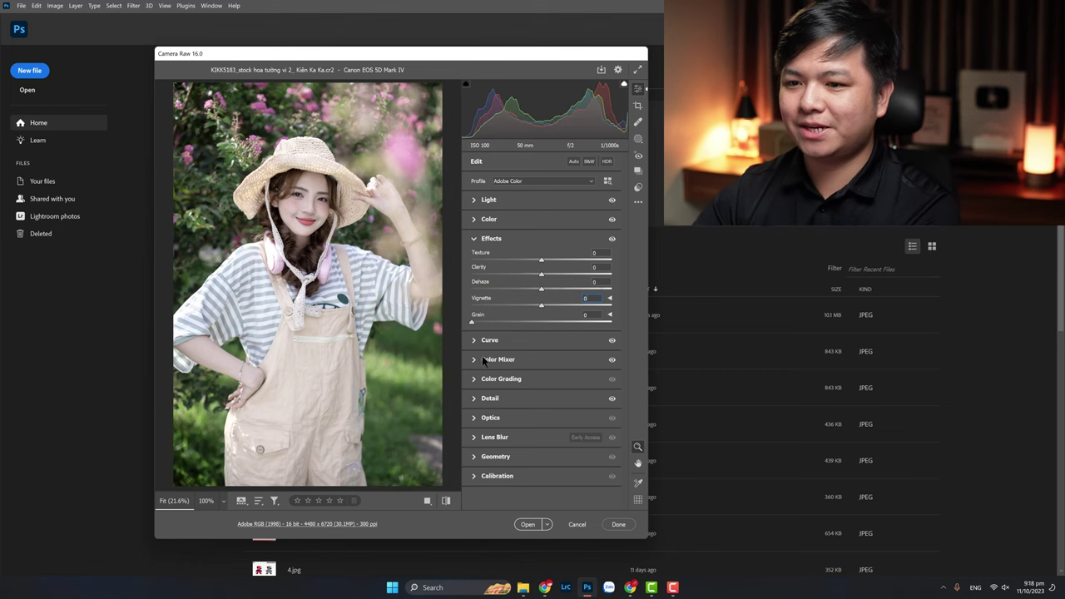
- Open the graded portrait from Camera Raw and duplicate Background into Layer 1 with Ctrl+J
click(527, 524)
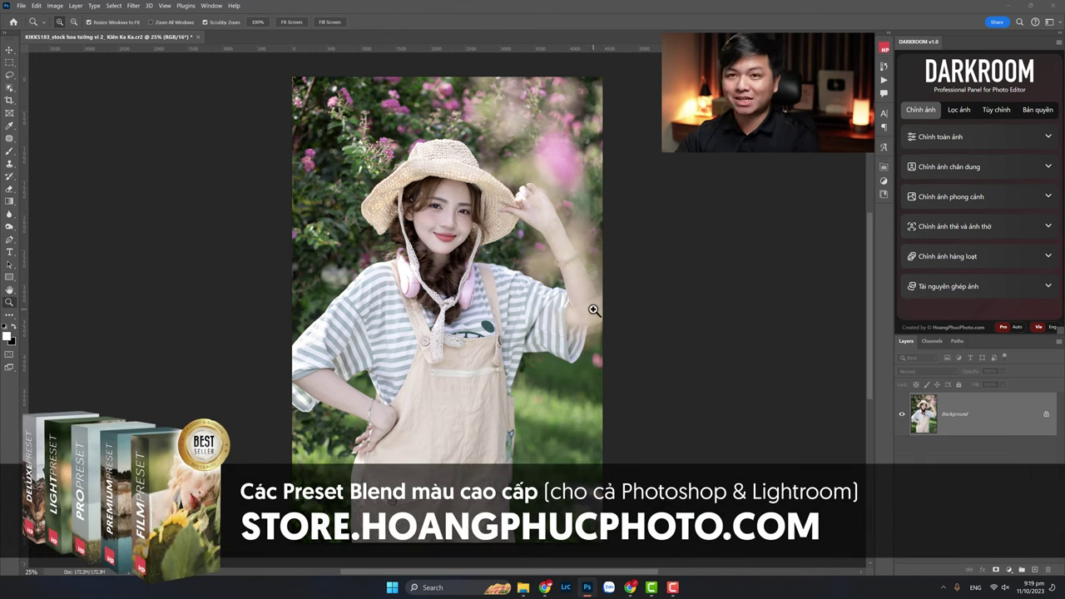
key(ctrl+j)
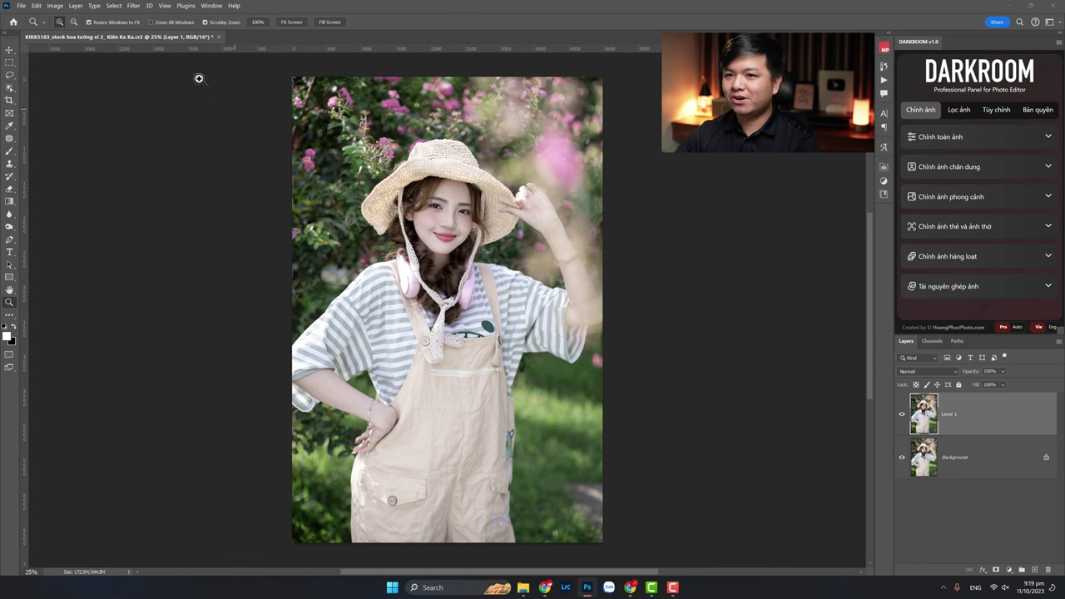
- Apply a Gaussian Blur with a 47.0-pixel radius to Layer 1
click(134, 6)
mouse_move(138, 120)
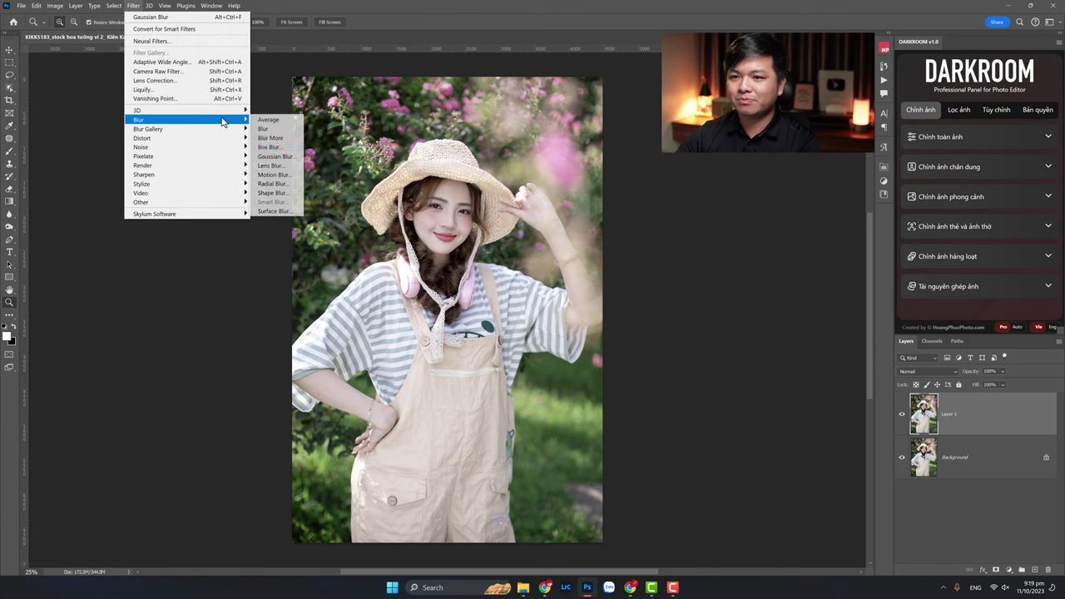
click(279, 157)
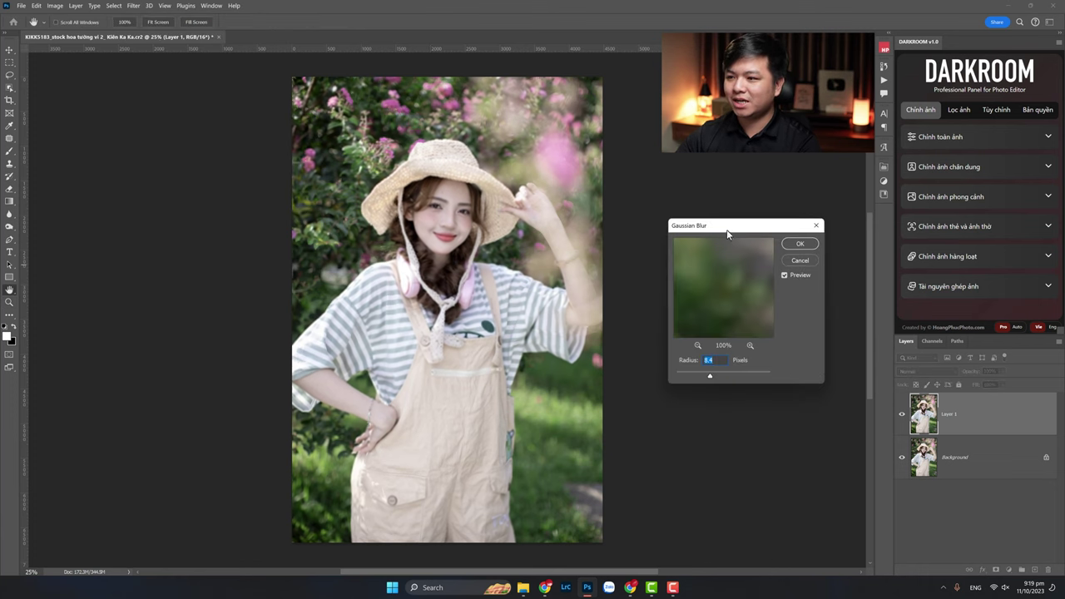
drag(726, 234, 674, 196)
drag(666, 335, 674, 336)
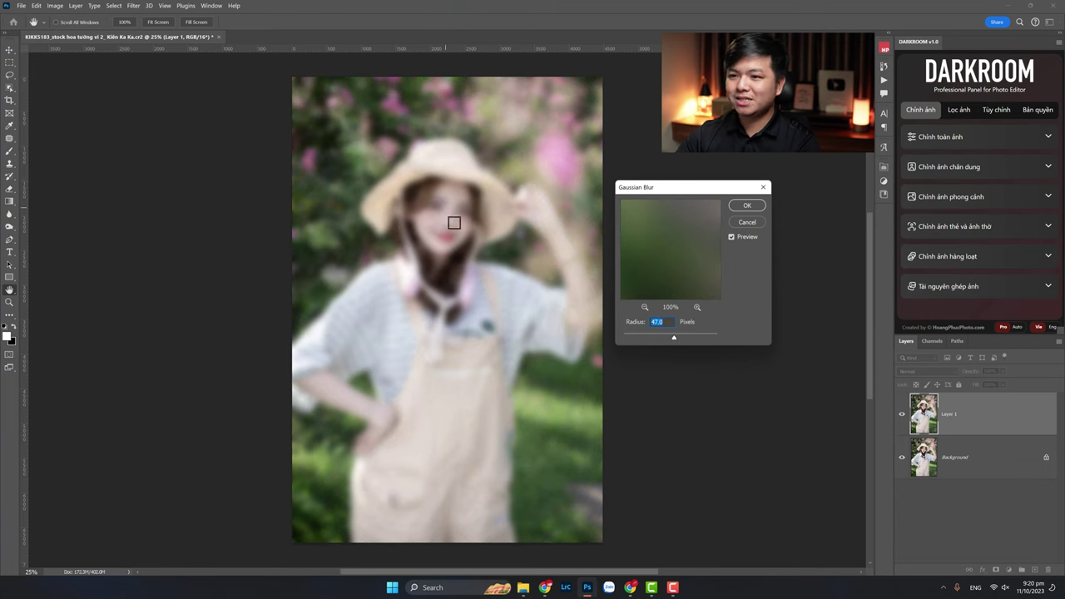
click(747, 207)
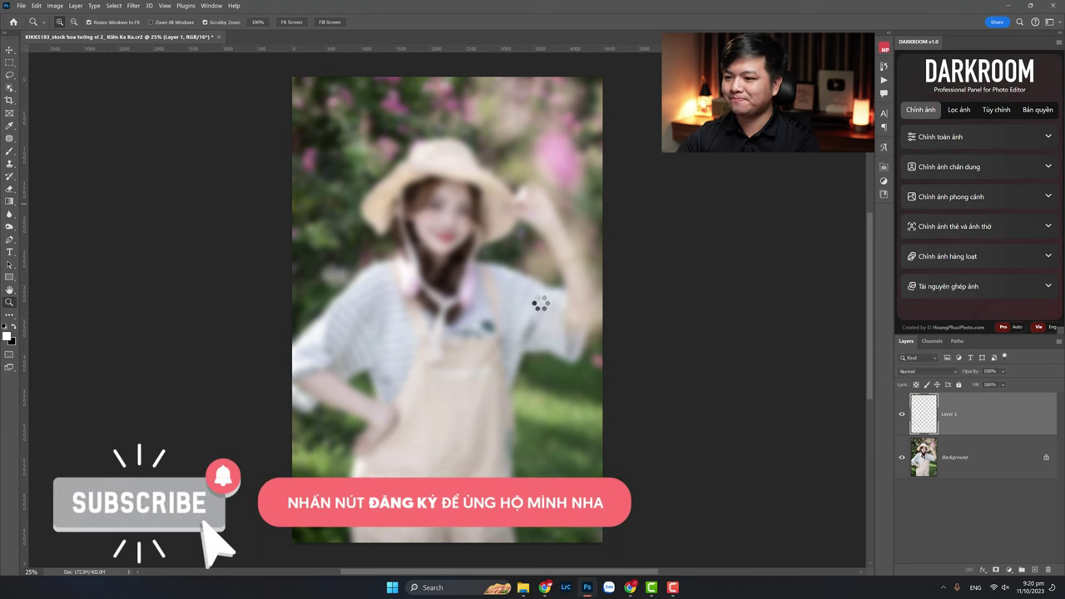
click(935, 372)
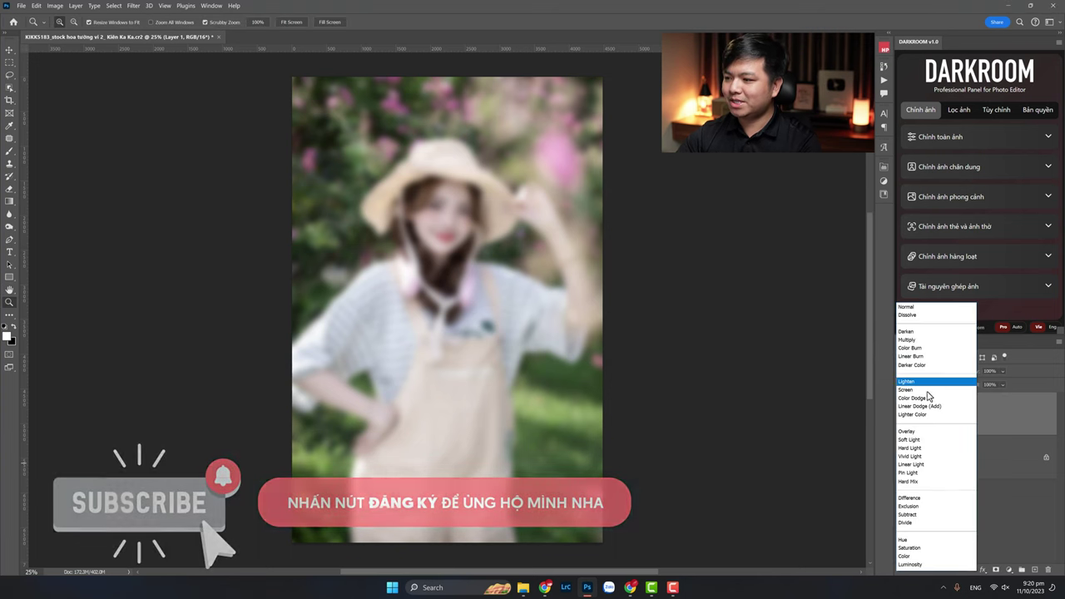
click(924, 391)
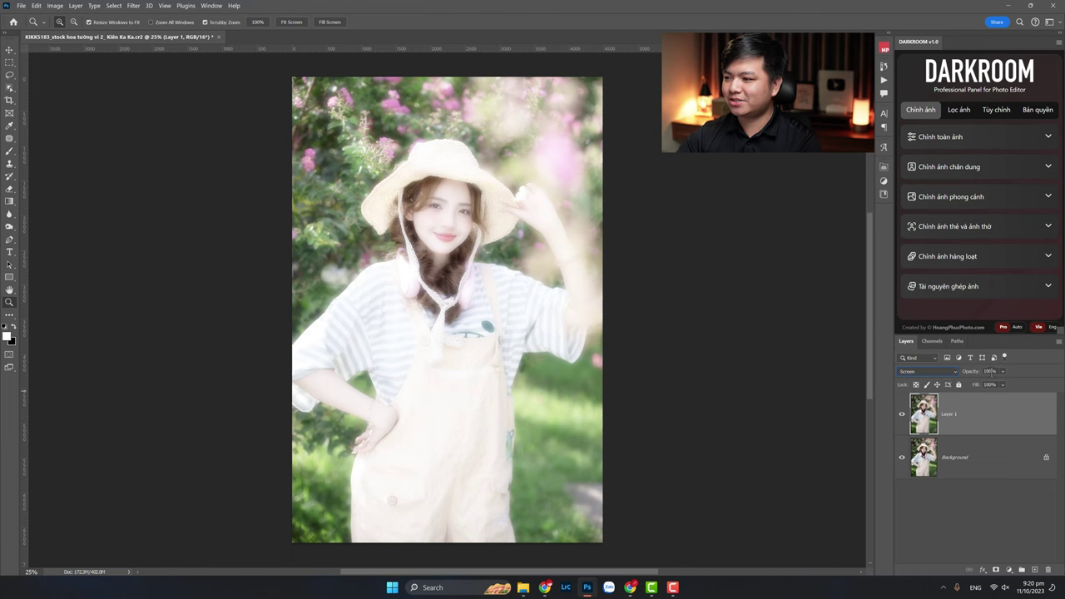
drag(970, 377, 933, 376)
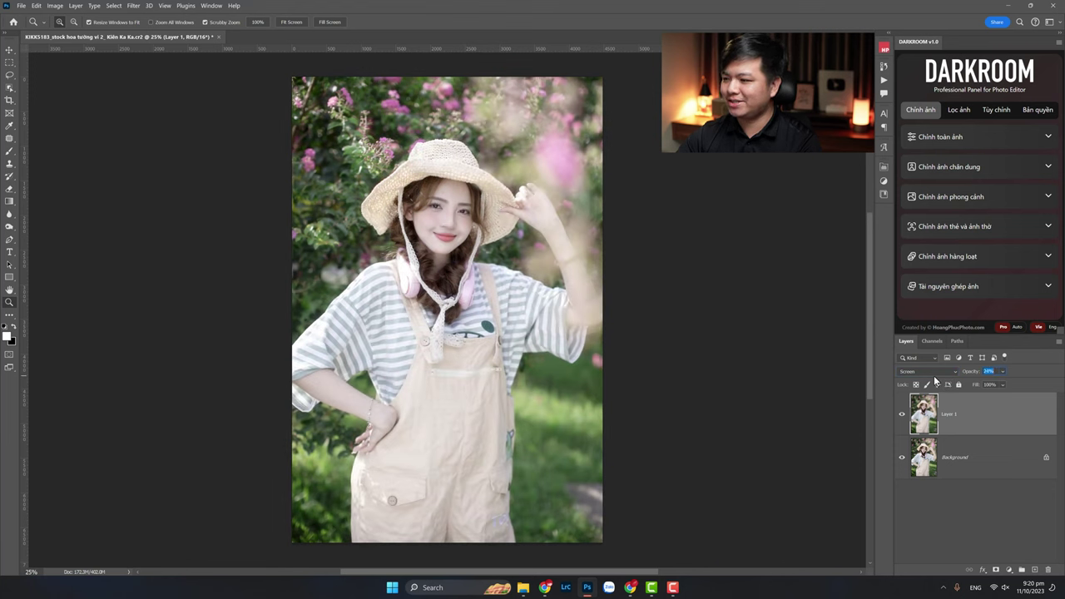
click(902, 413)
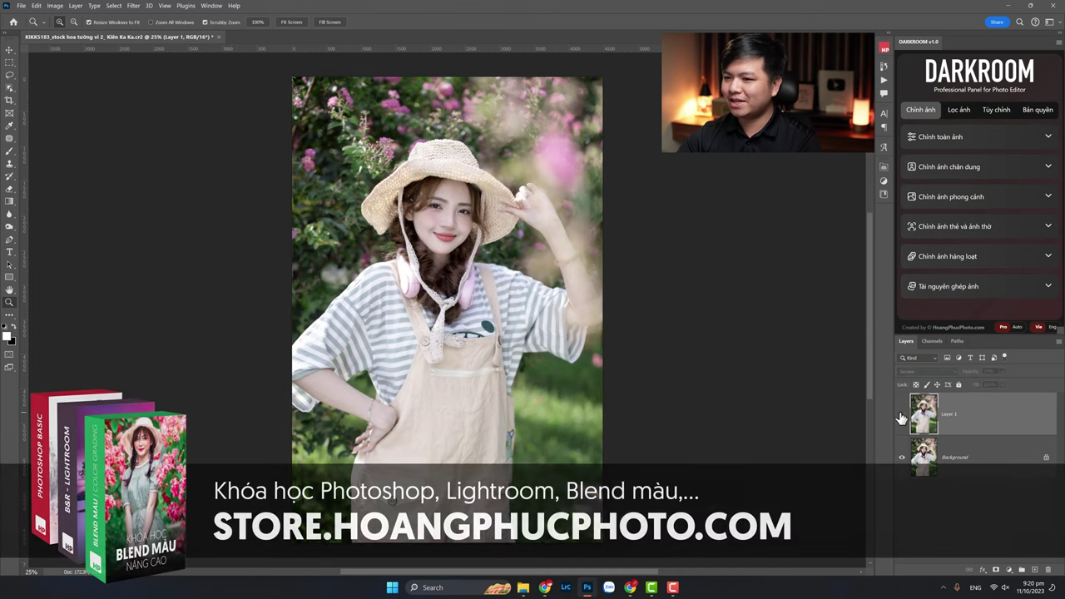
click(902, 413)
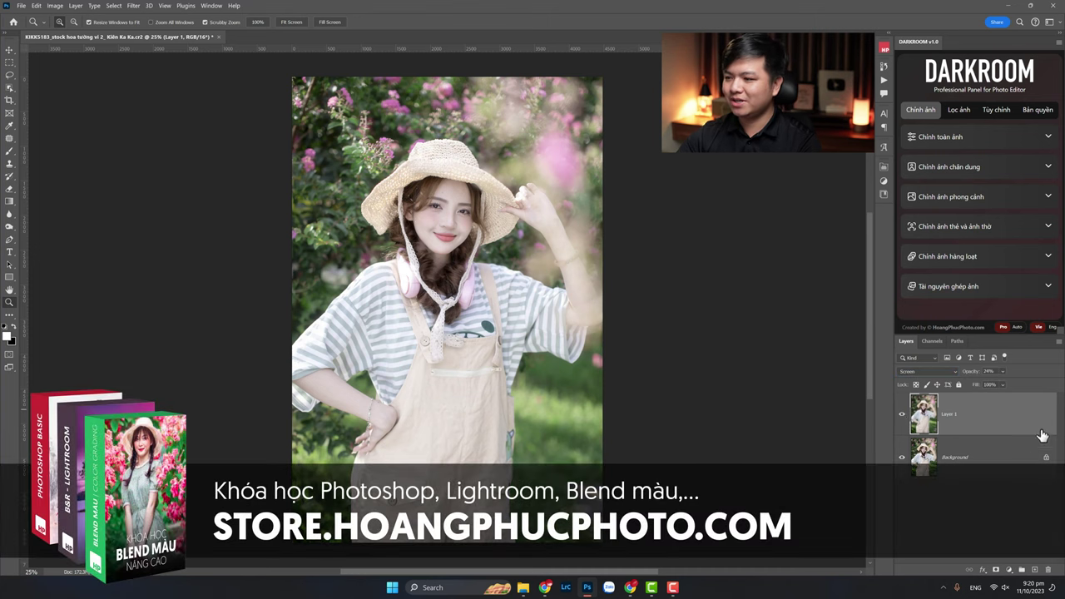
- Duplicate the blurred glow layer and set the copy's blend mode to Lighten
key(ctrl+j)
click(928, 371)
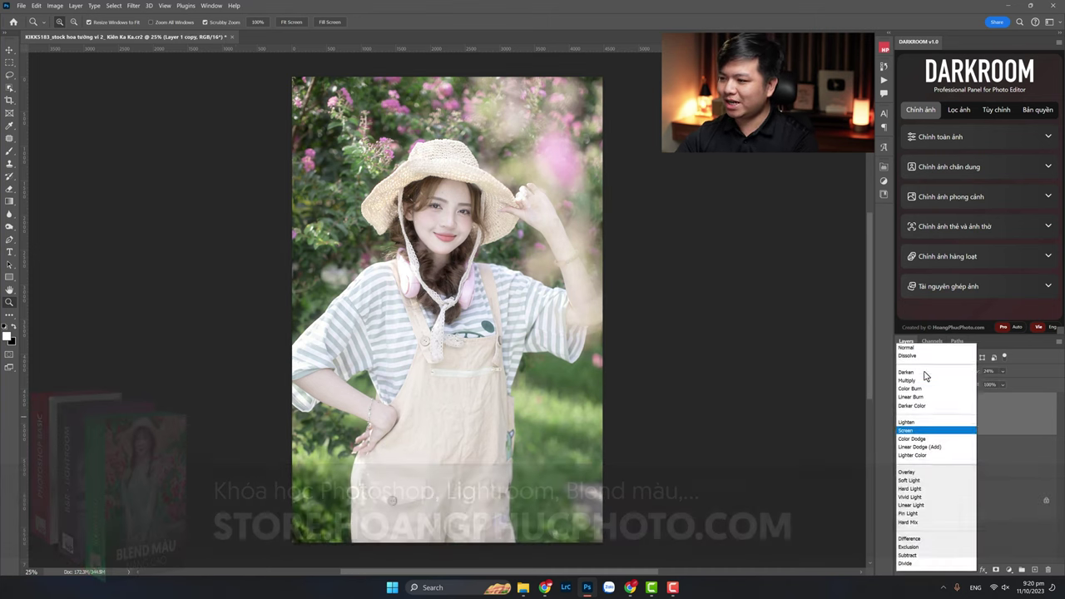
click(925, 382)
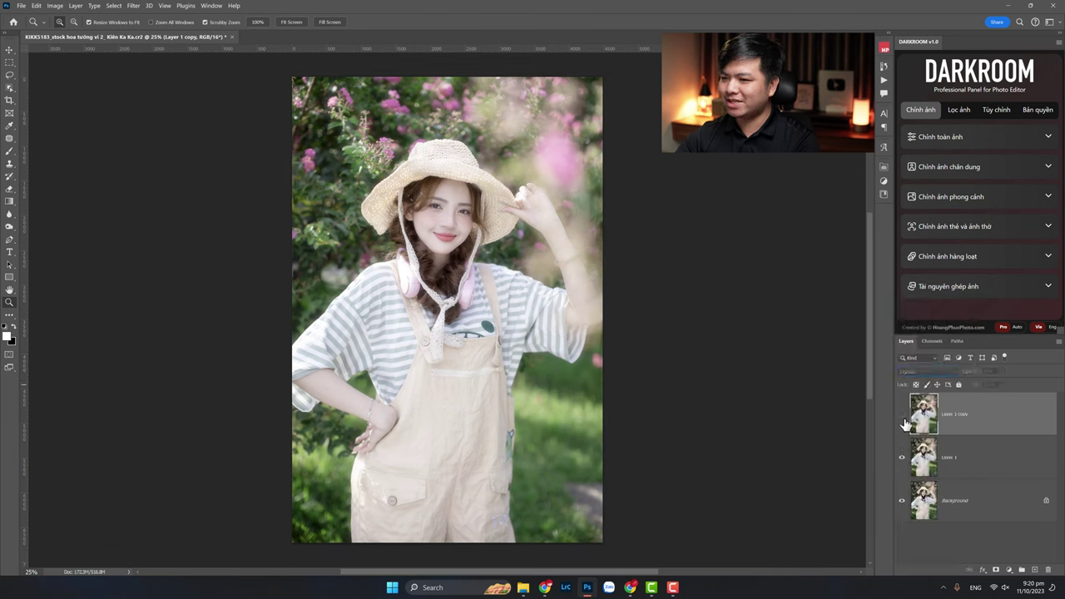
click(977, 457)
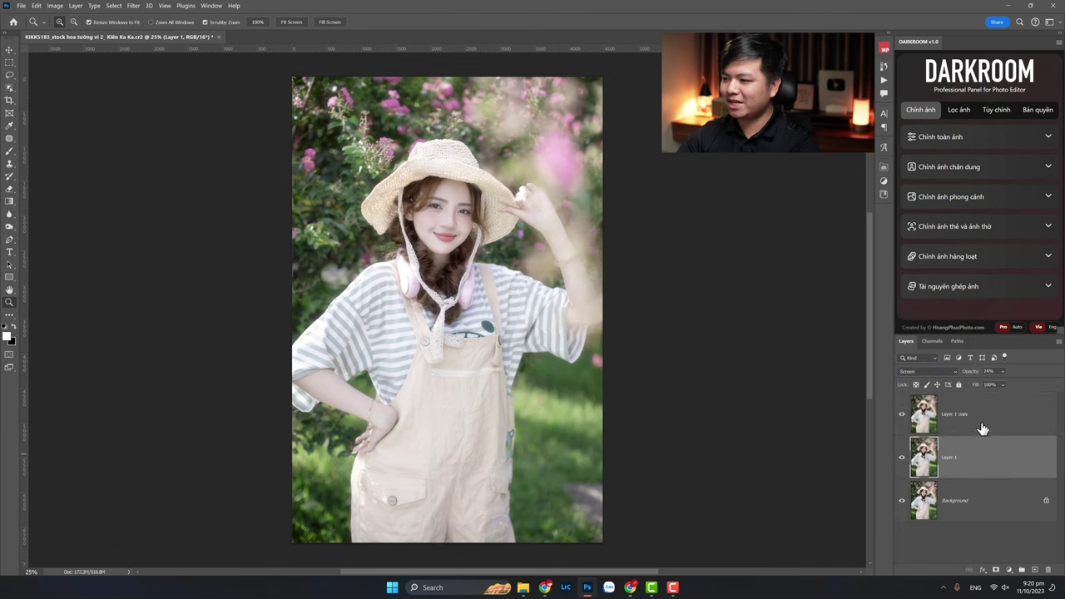
click(982, 429)
click(976, 458)
click(982, 424)
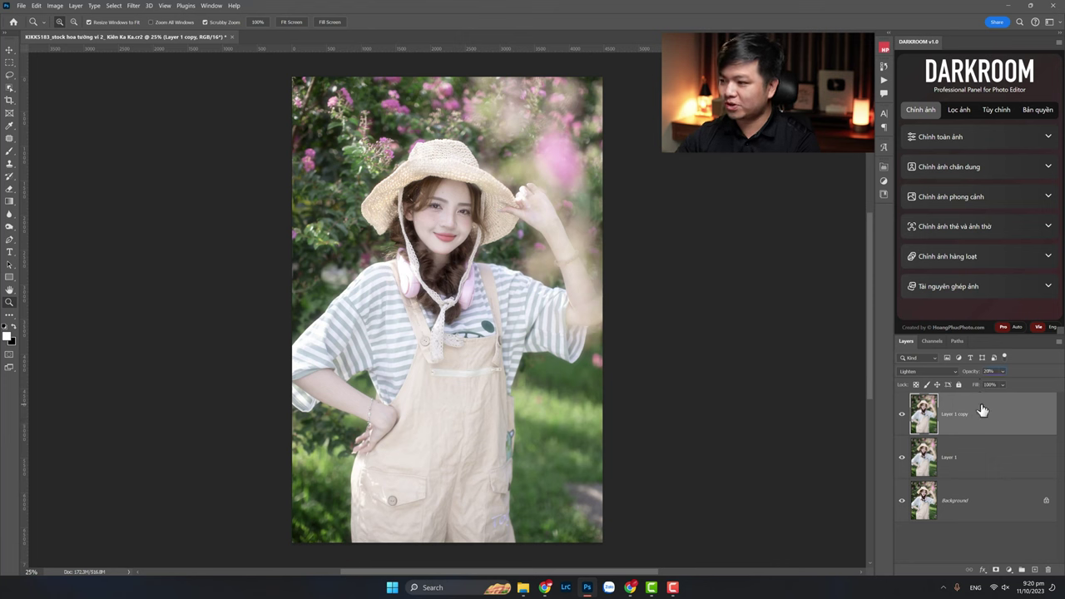
click(982, 447)
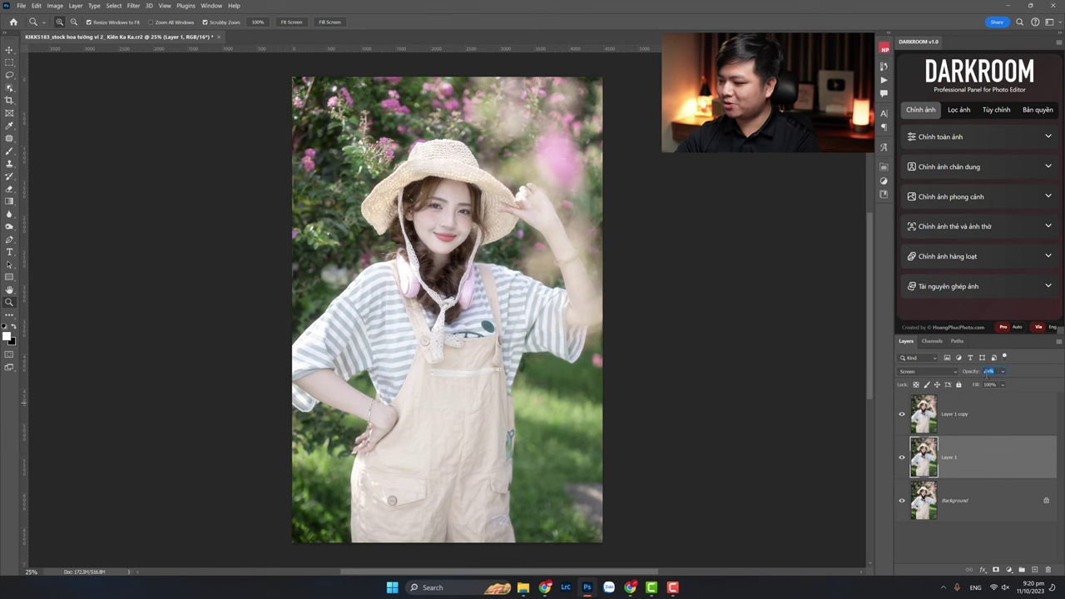
click(963, 427)
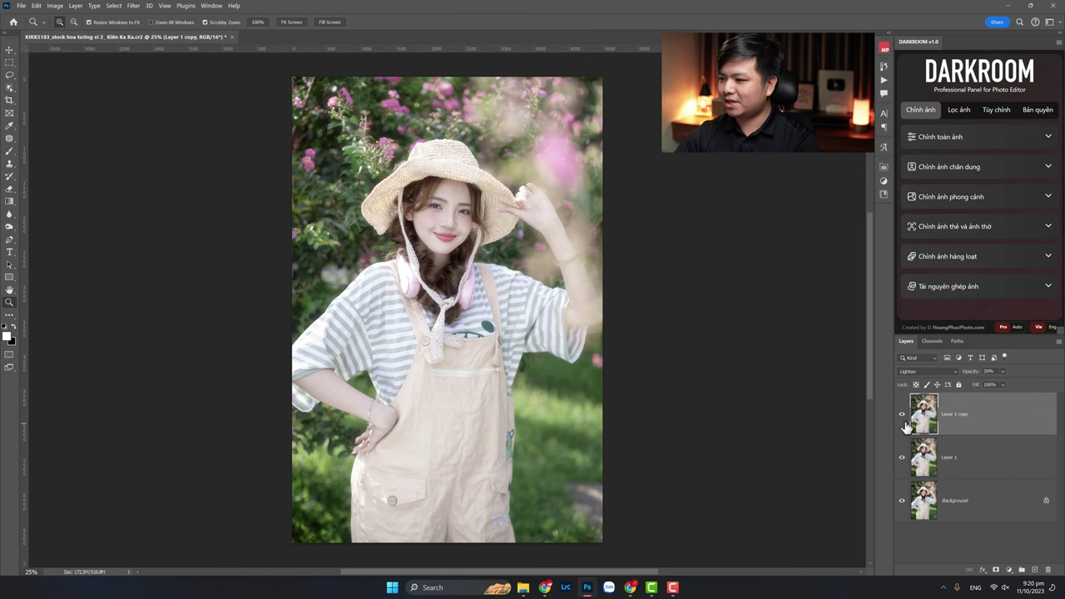
- Lower Layer 1 copy's opacity to about 39%, toggling it on and off to compare
click(902, 457)
click(901, 414)
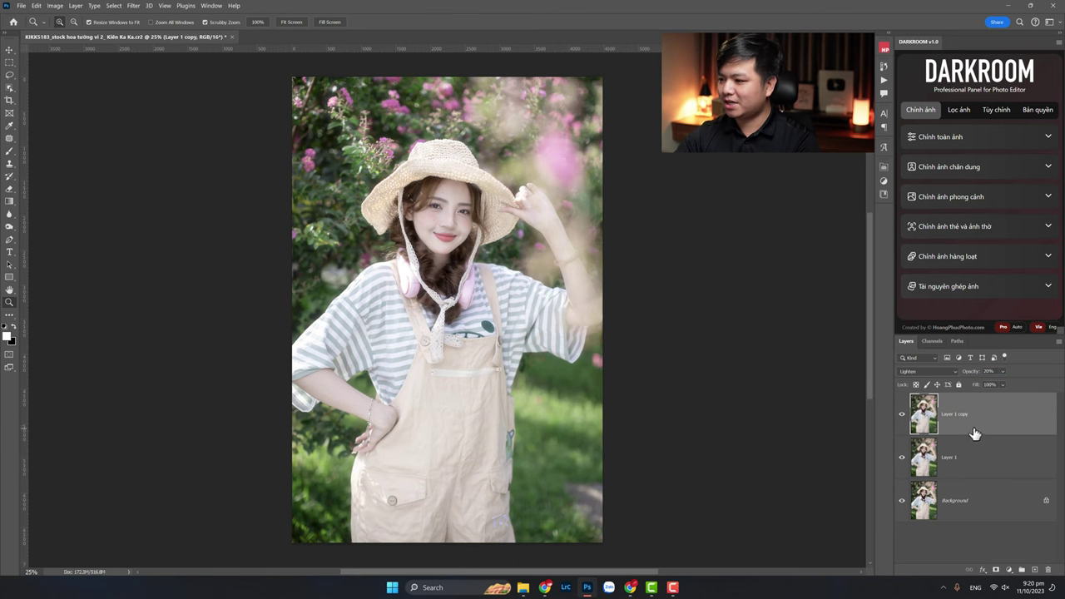
click(978, 374)
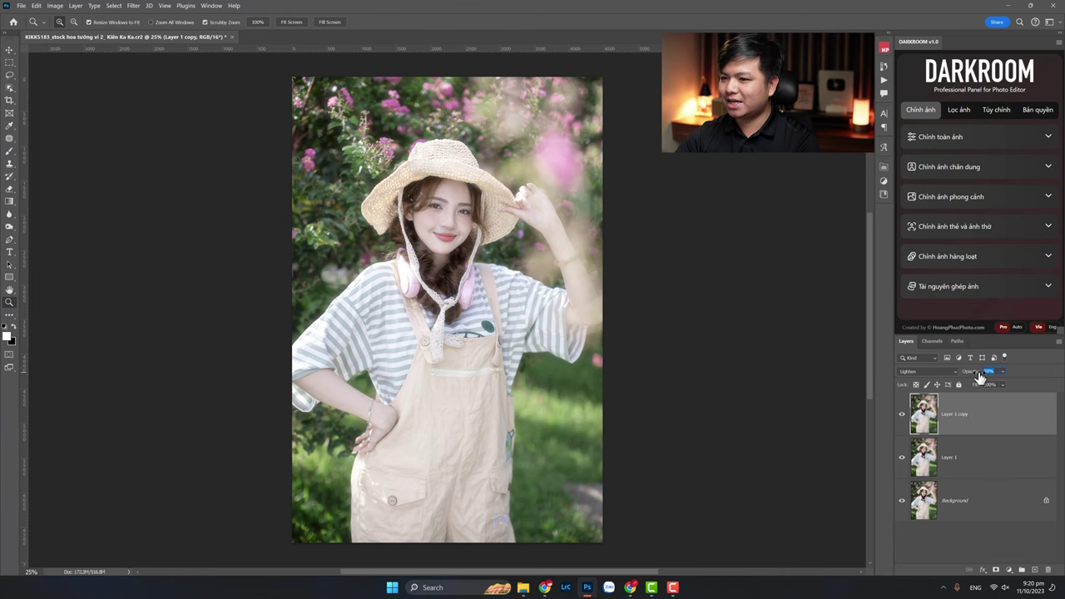
click(902, 456)
click(902, 414)
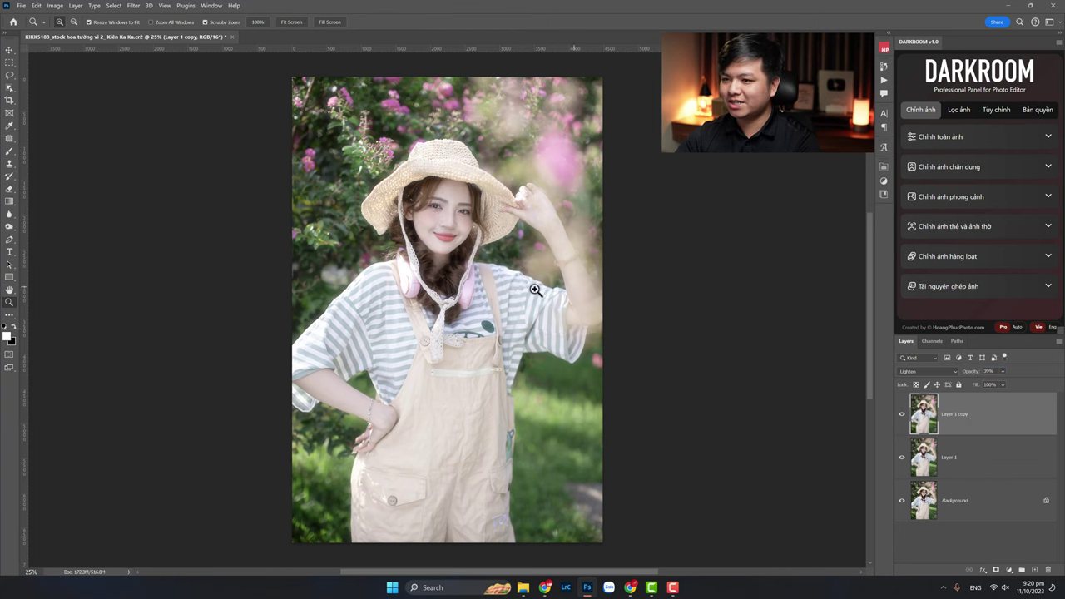
drag(474, 262, 396, 226)
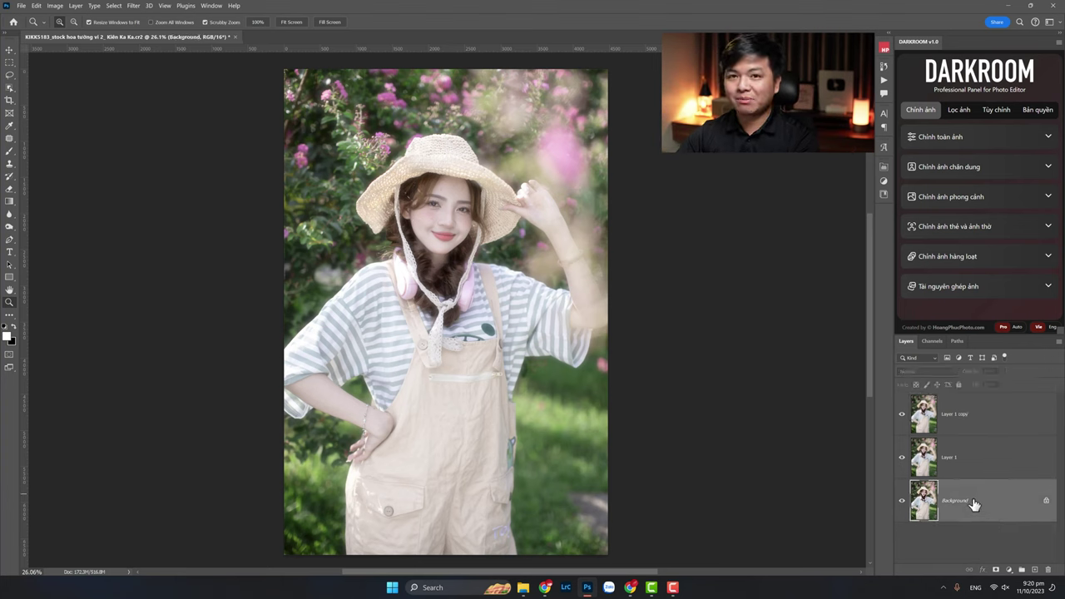
- Duplicate Background, move the copy to the top, and crush it with Levels' black slider
key(ctrl+j)
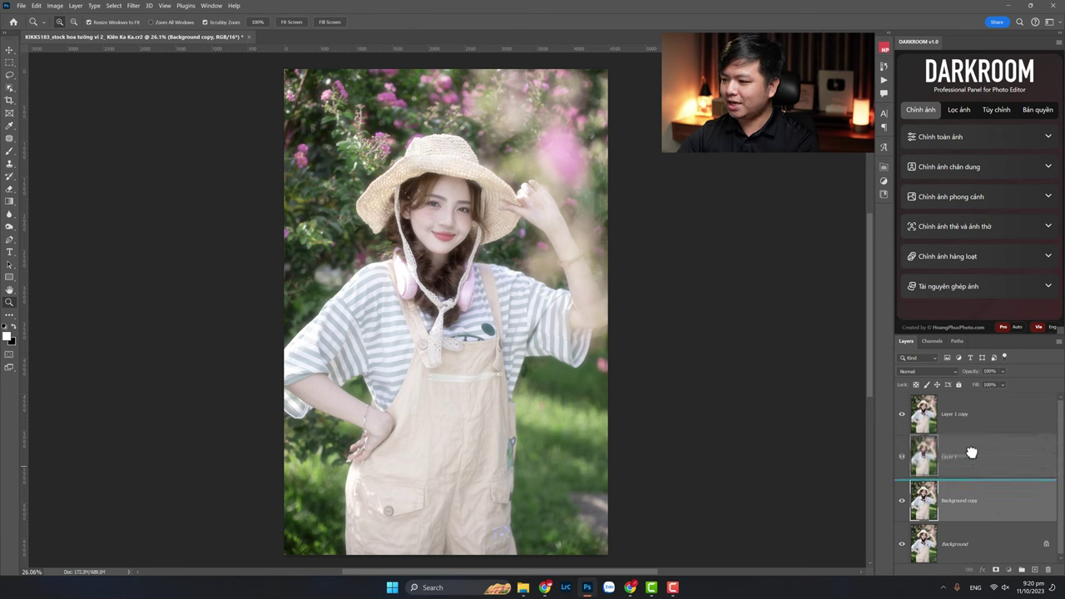
drag(966, 515, 915, 409)
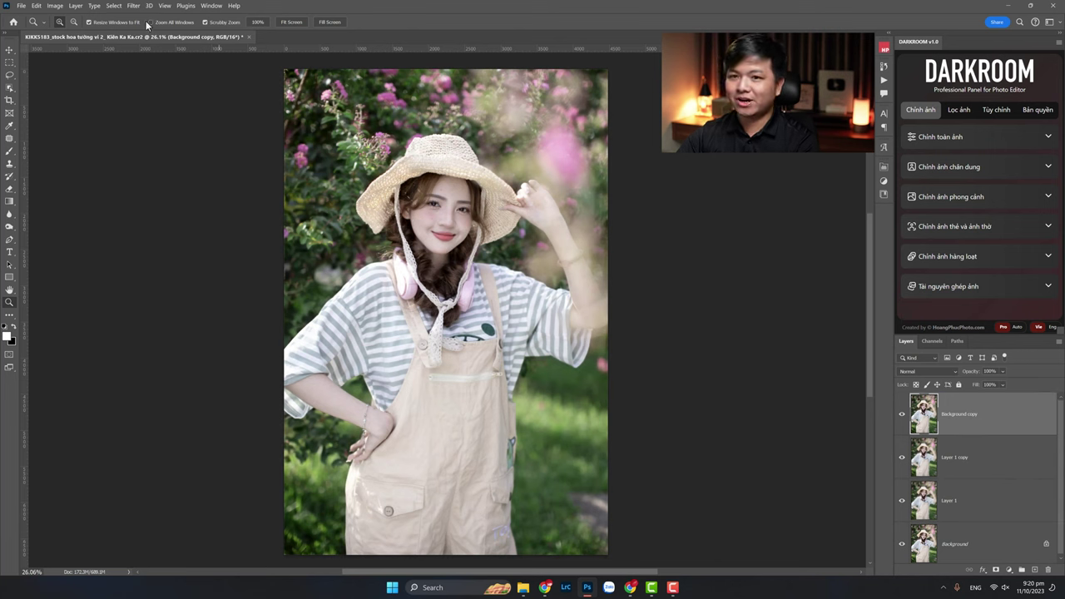
key(ctrl+l)
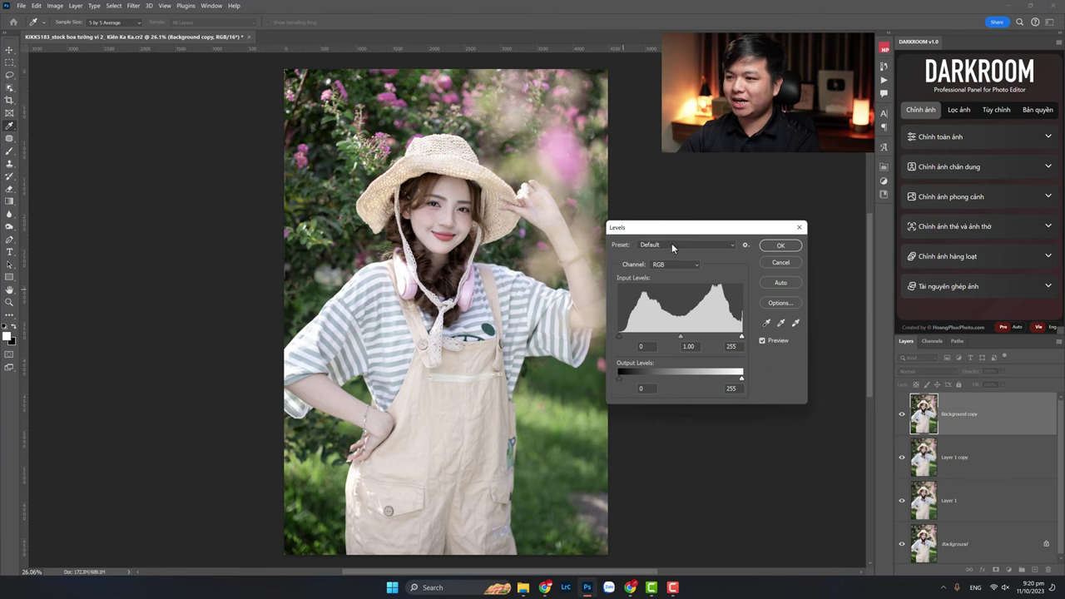
drag(671, 228, 572, 177)
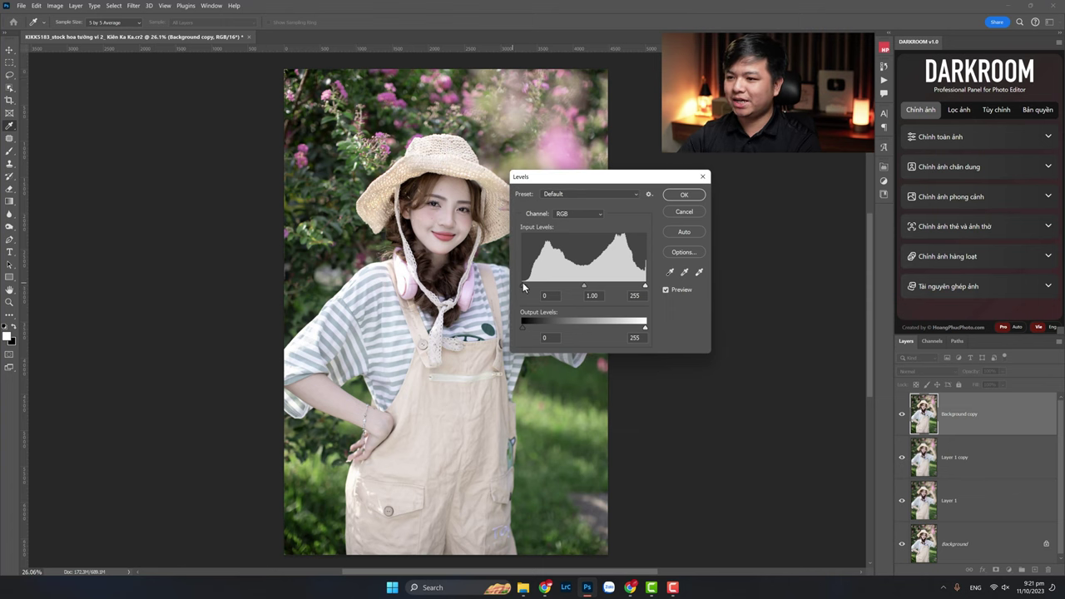
drag(523, 287, 639, 291)
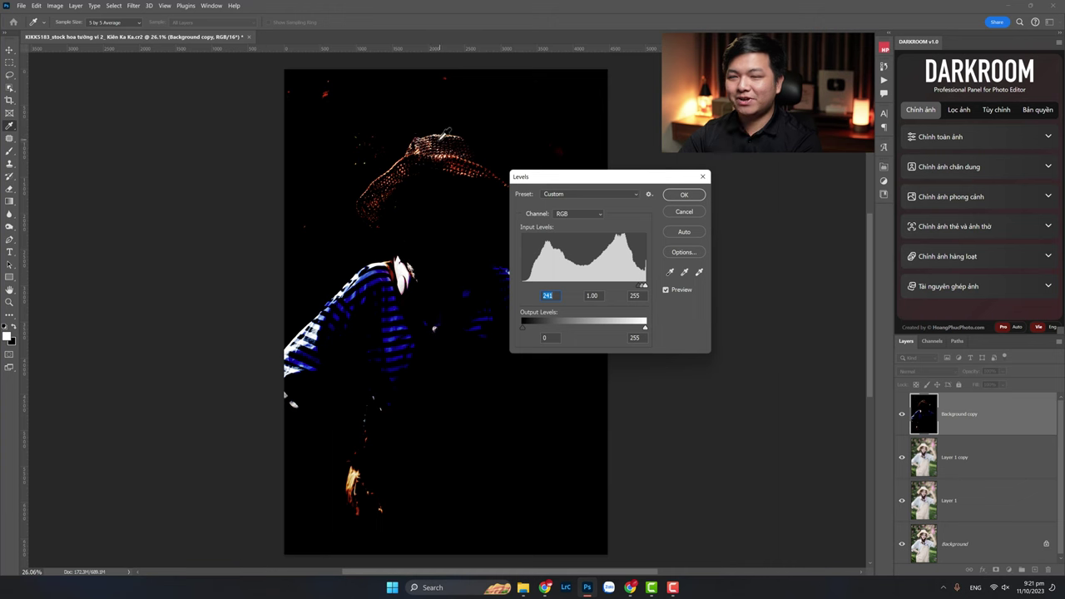
mouse_move(585, 178)
mouse_down()
mouse_move(793, 256)
mouse_move(708, 217)
mouse_move(674, 228)
mouse_up()
click(755, 230)
- Make a Color Range selection of Highlights with Fuzziness 75 and Range 254
key(z)
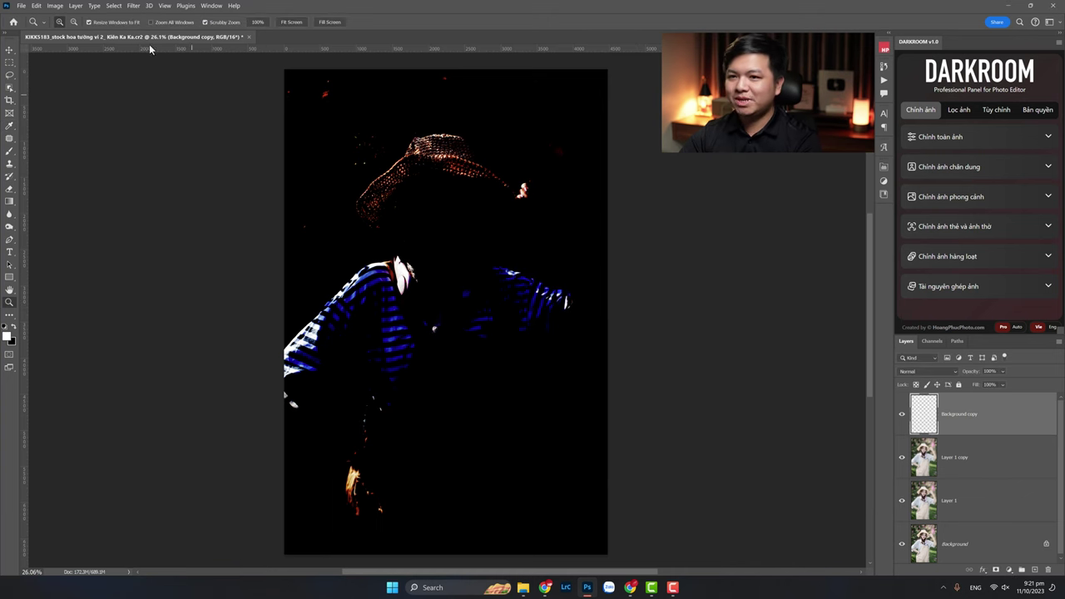
click(113, 5)
click(136, 96)
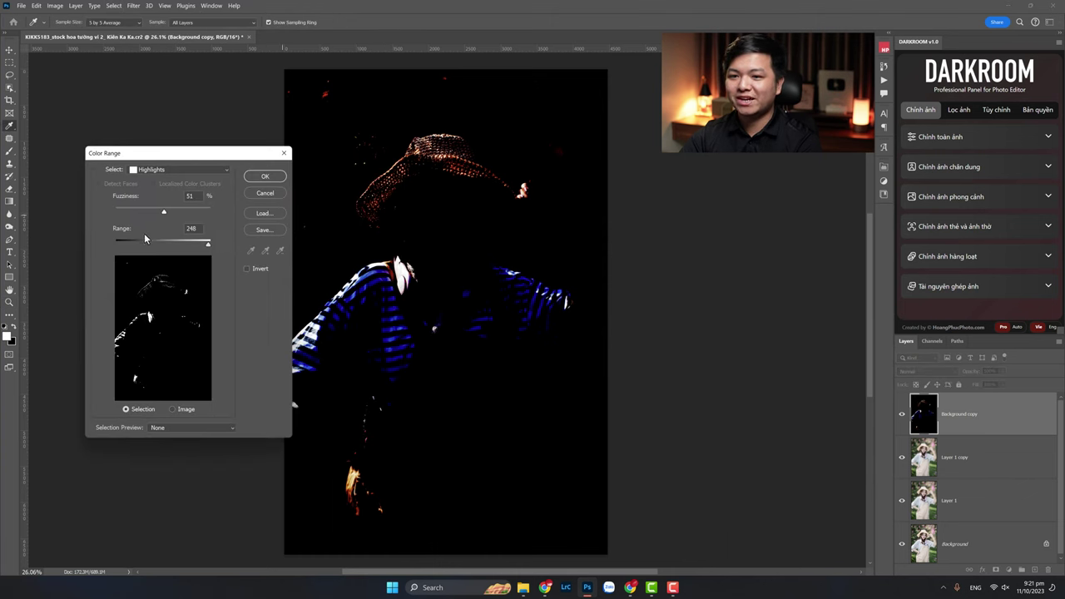
click(159, 171)
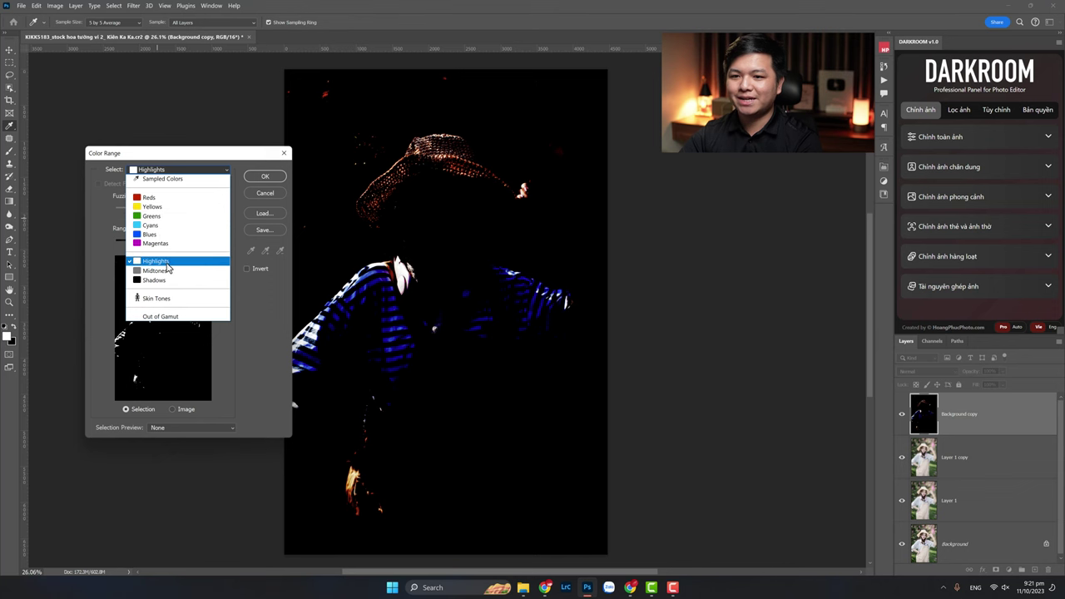
click(166, 263)
drag(168, 214, 187, 214)
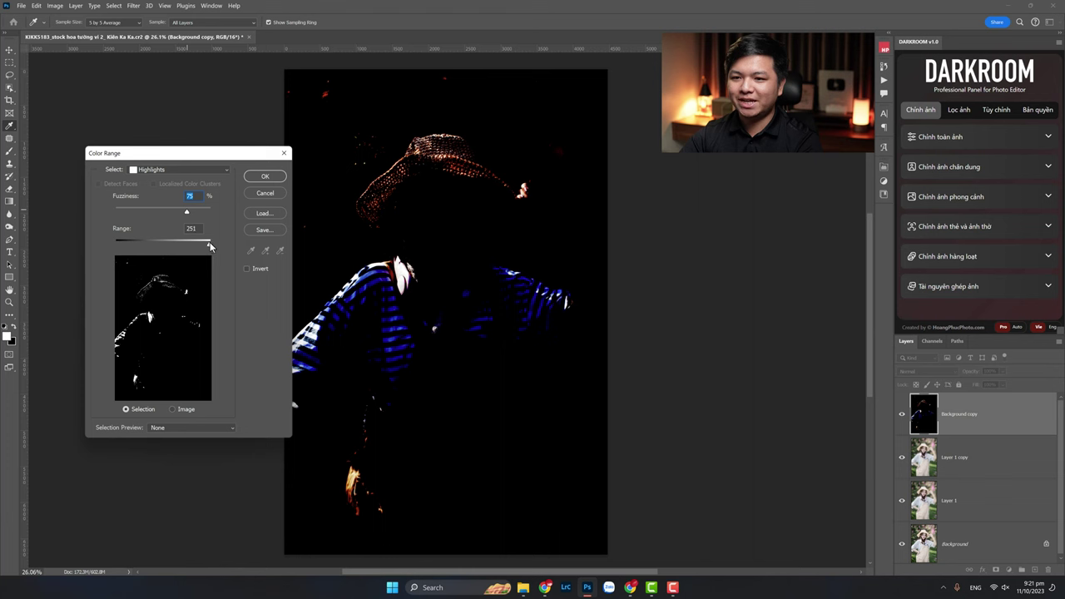
click(210, 242)
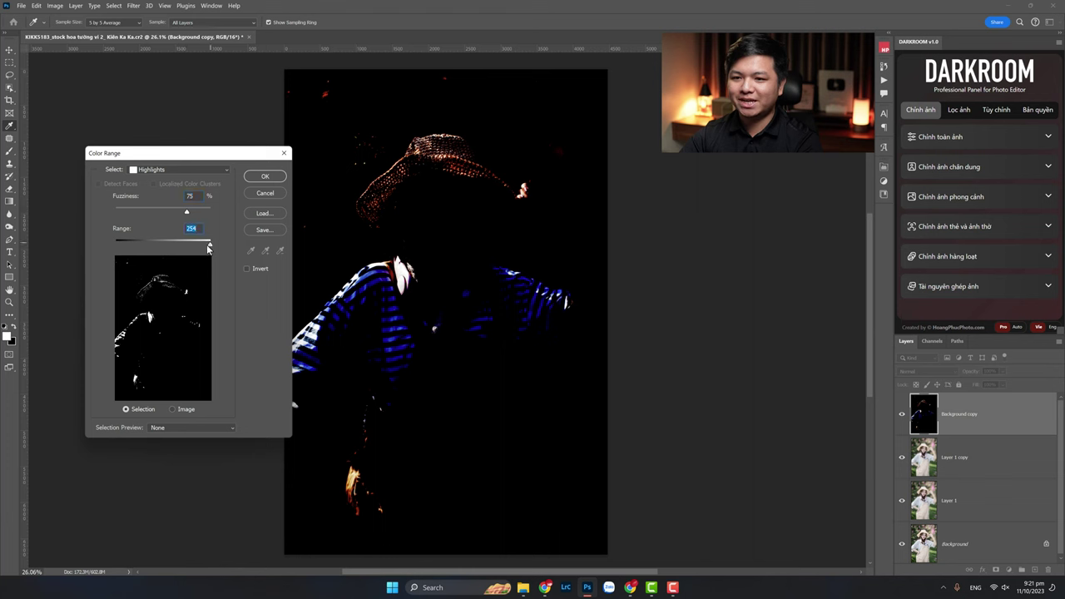
click(272, 181)
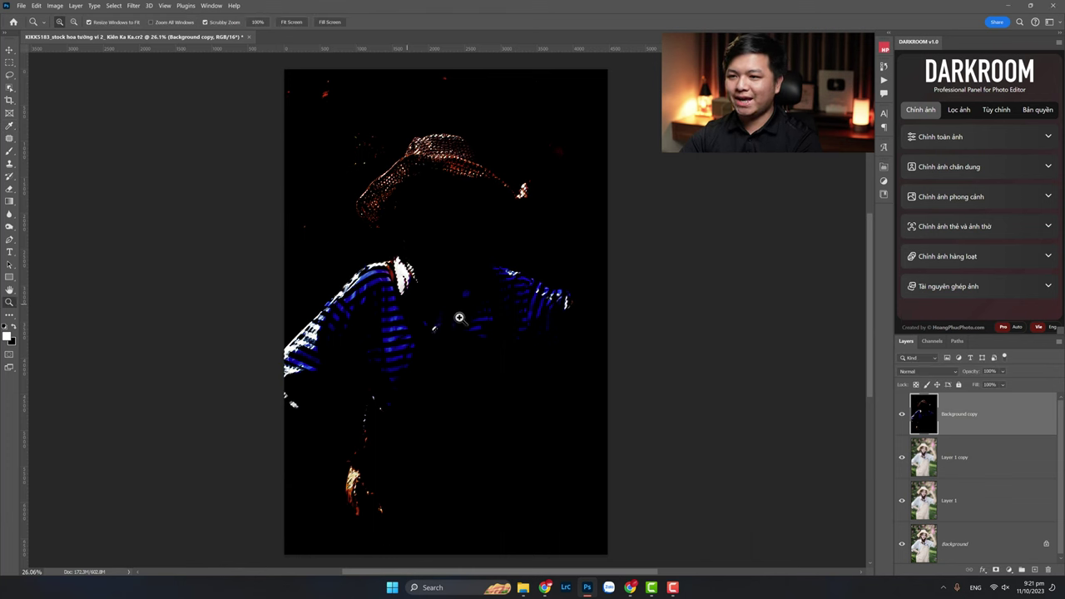
- Add a new empty layer and view the Background copy alone to inspect it
key(ctrl+j)
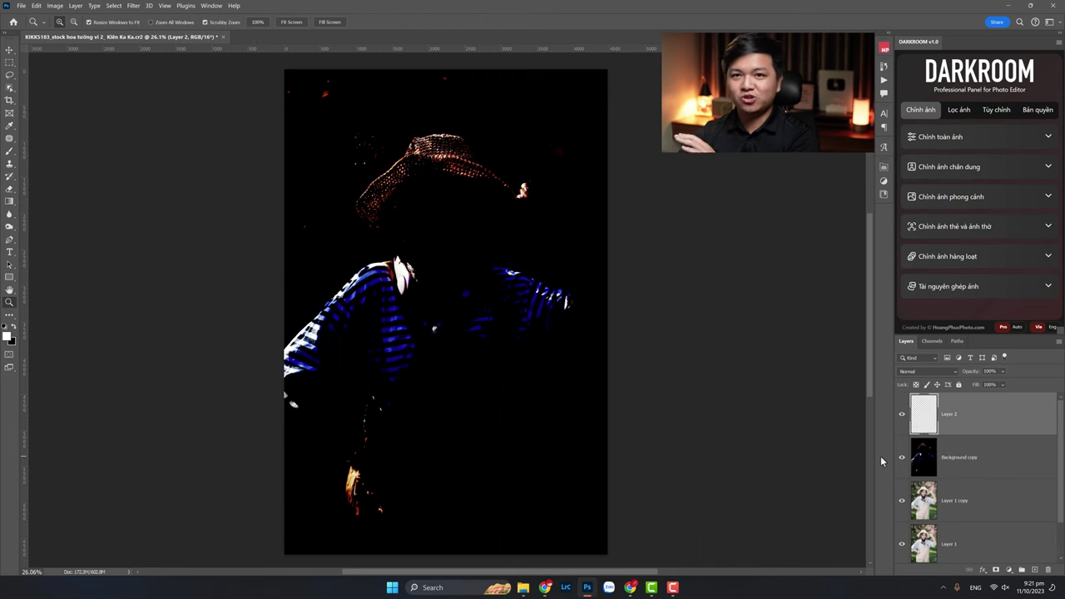
click(984, 453)
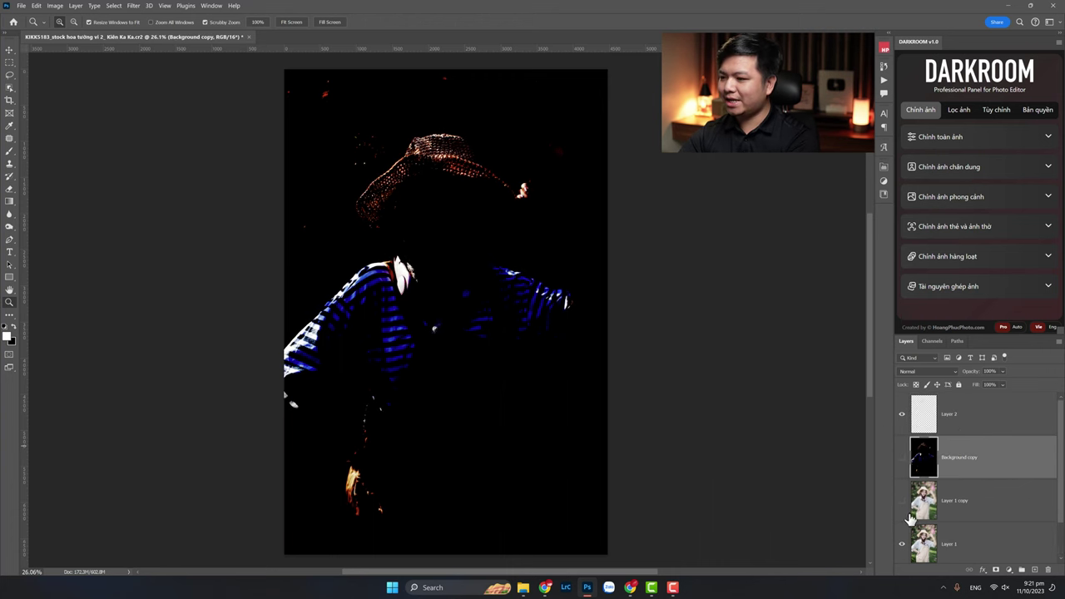
click(902, 543)
click(901, 542)
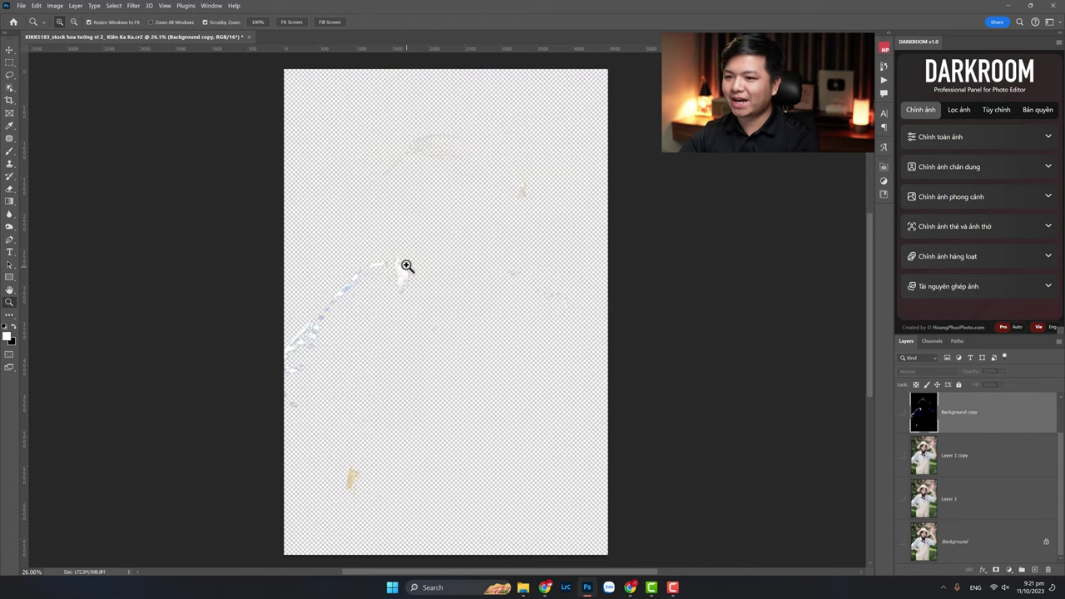
click(901, 462)
- Delete the darkened Background copy highlight layer
click(902, 457)
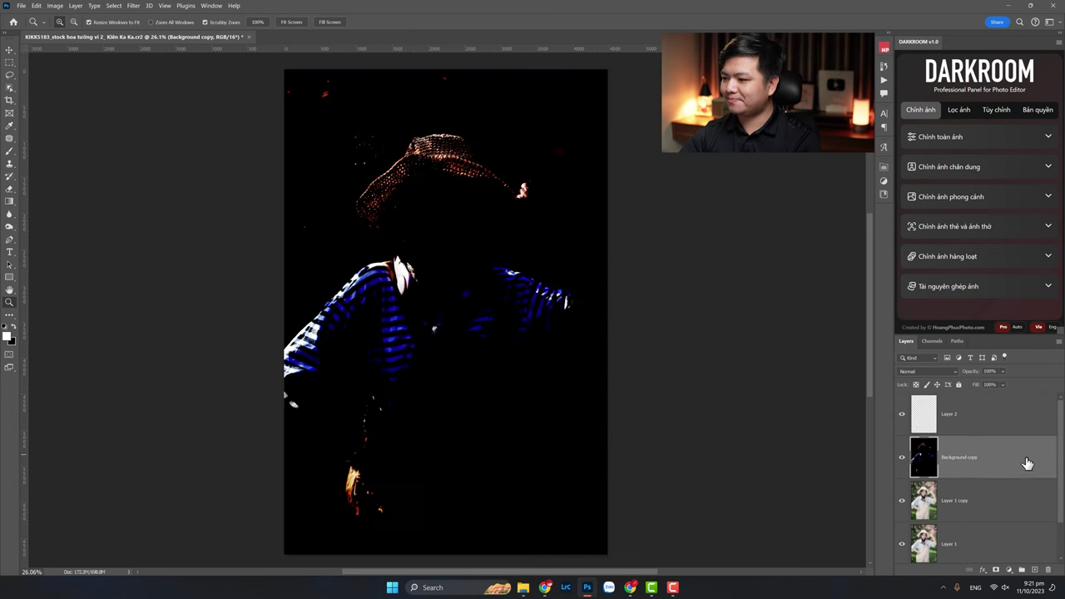
key(Delete)
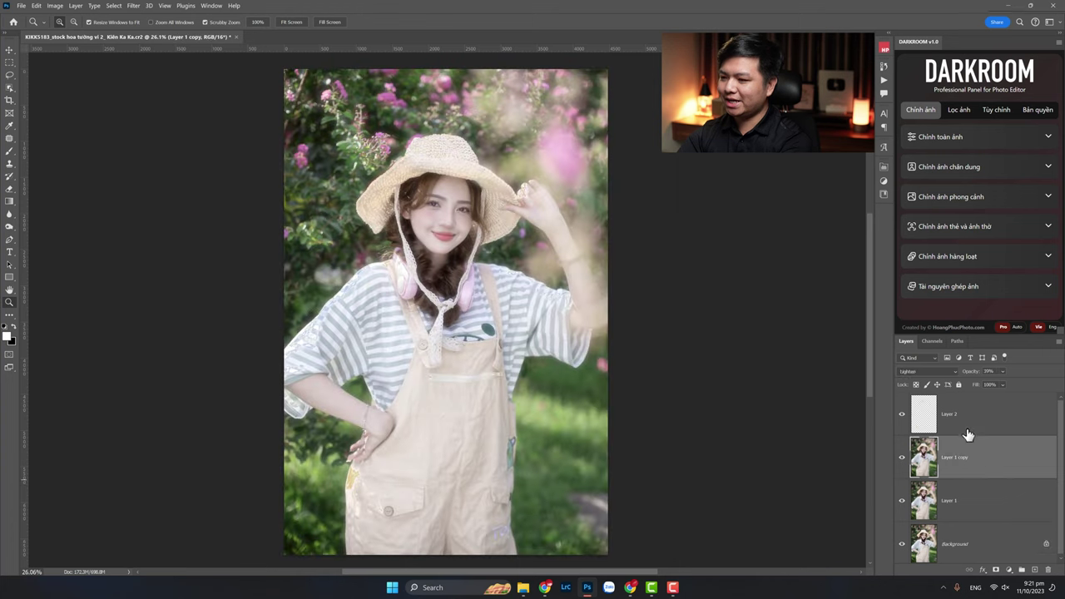
click(969, 428)
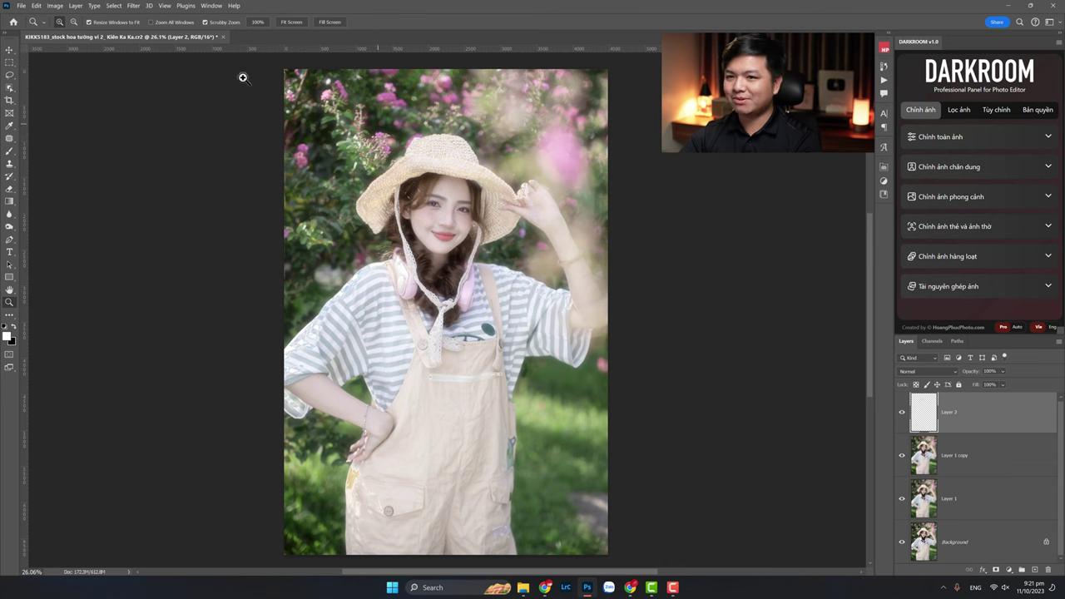
- Duplicate Layer 2, hide Layer 2 copy, and browse the Blur filters for Layer 2
click(131, 6)
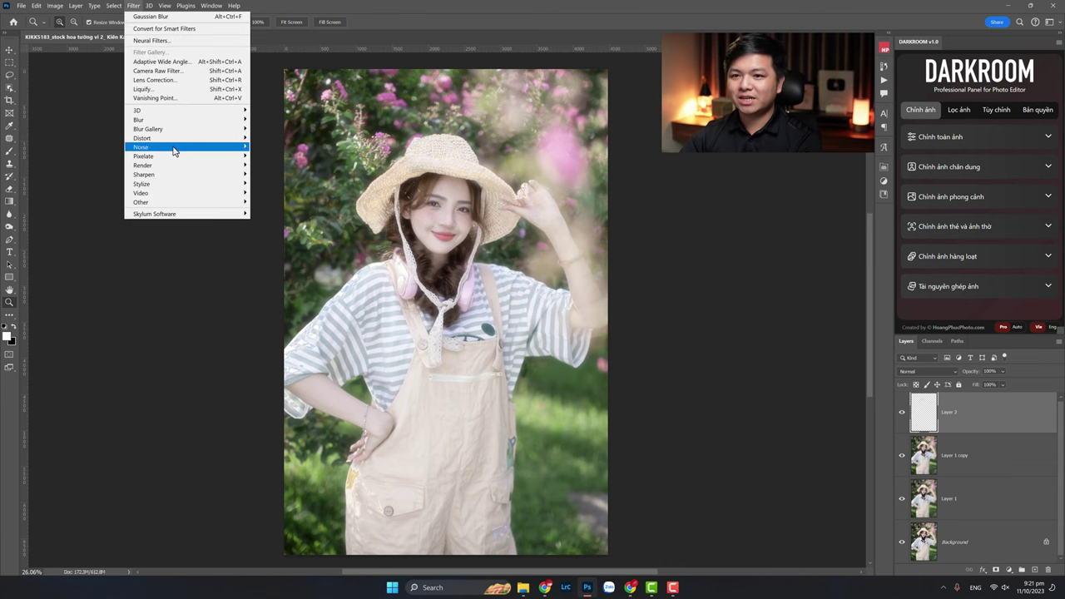
click(593, 33)
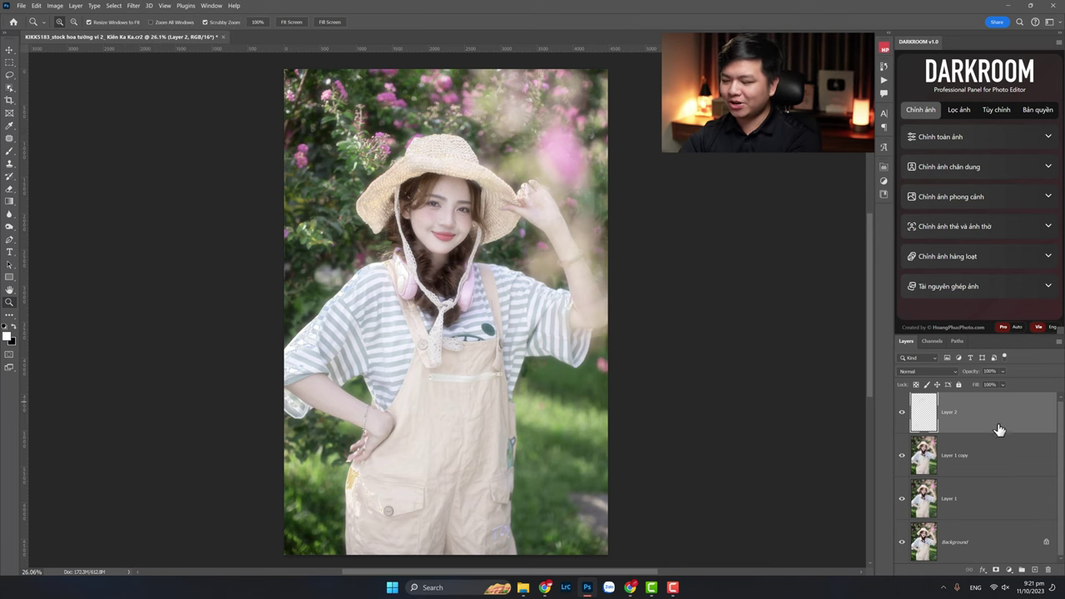
key(ctrl+j)
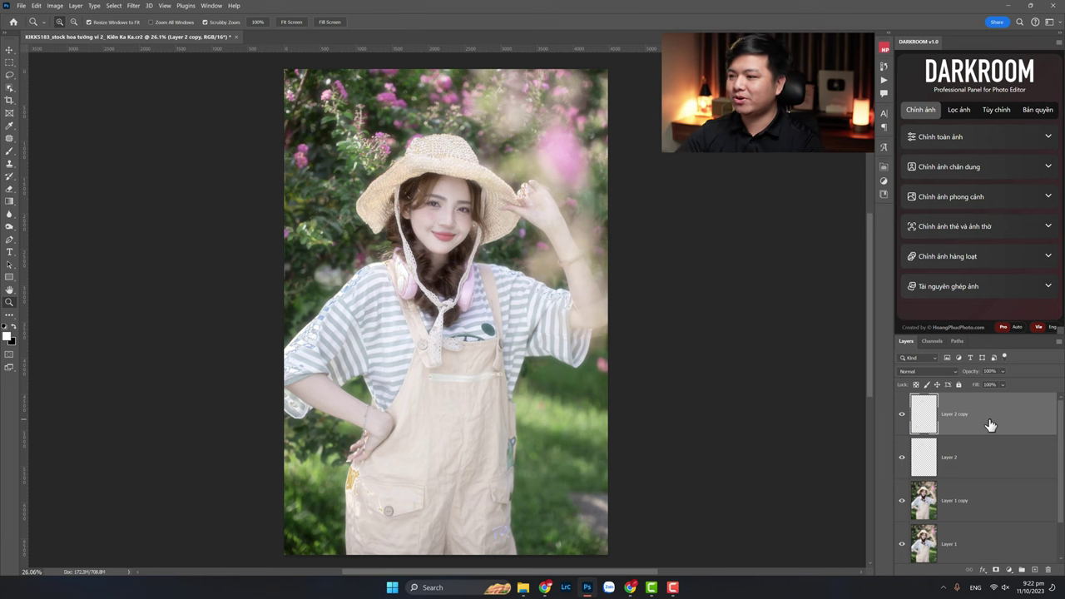
click(980, 474)
click(901, 414)
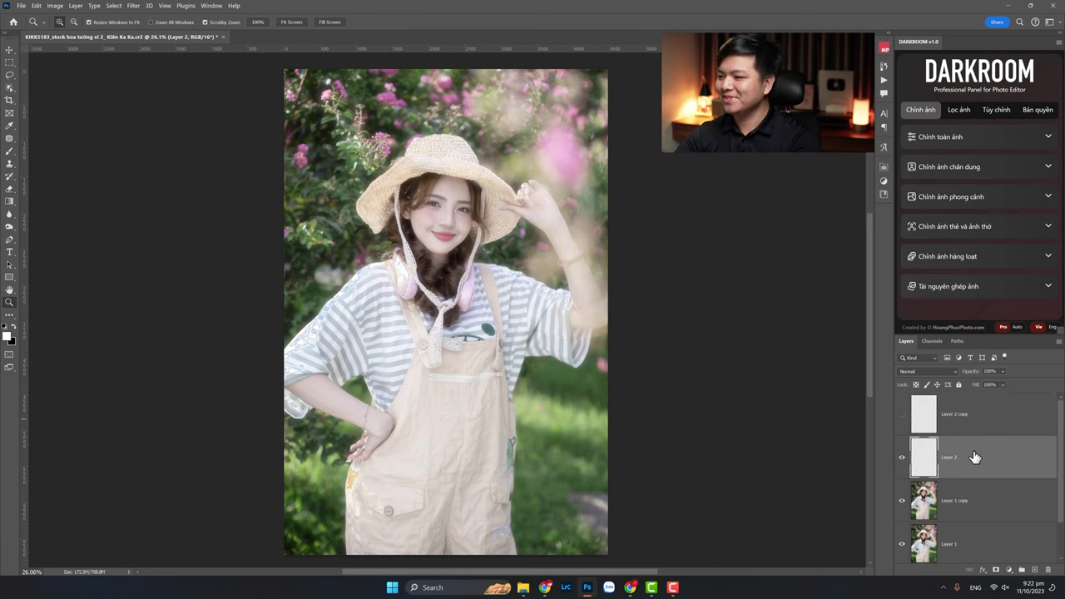
click(133, 6)
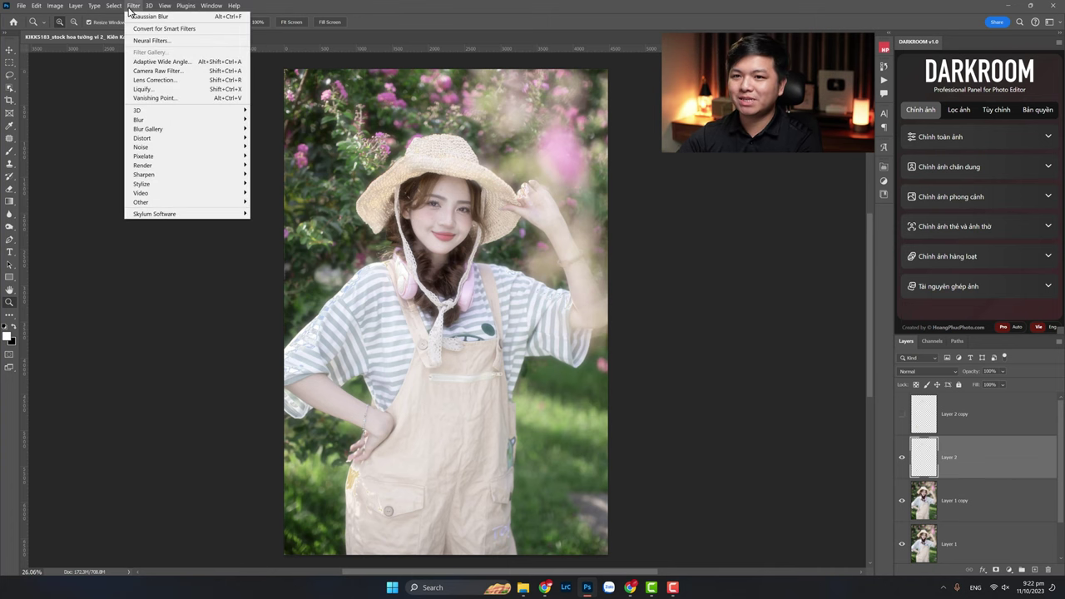
mouse_move(187, 120)
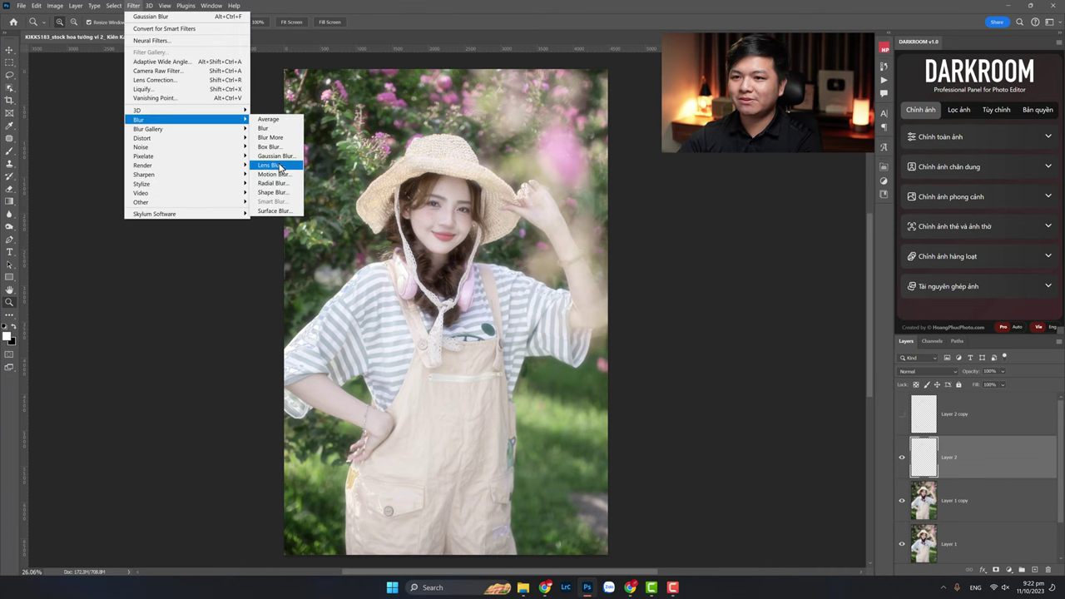
- Apply a 45° Motion Blur with a Distance of about 274 px to Layer 2
click(275, 174)
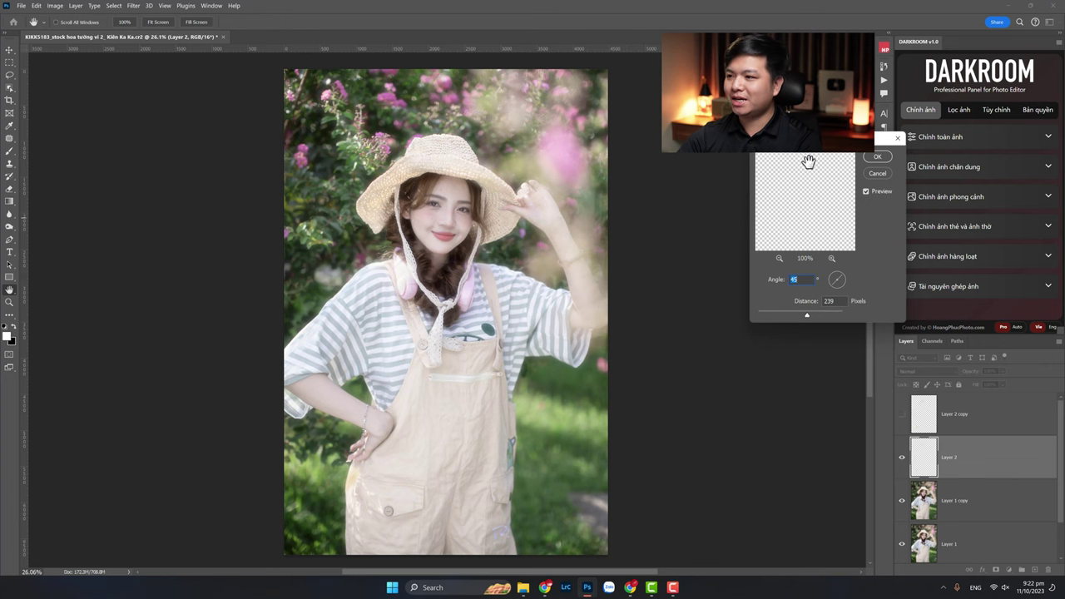
drag(815, 141, 604, 191)
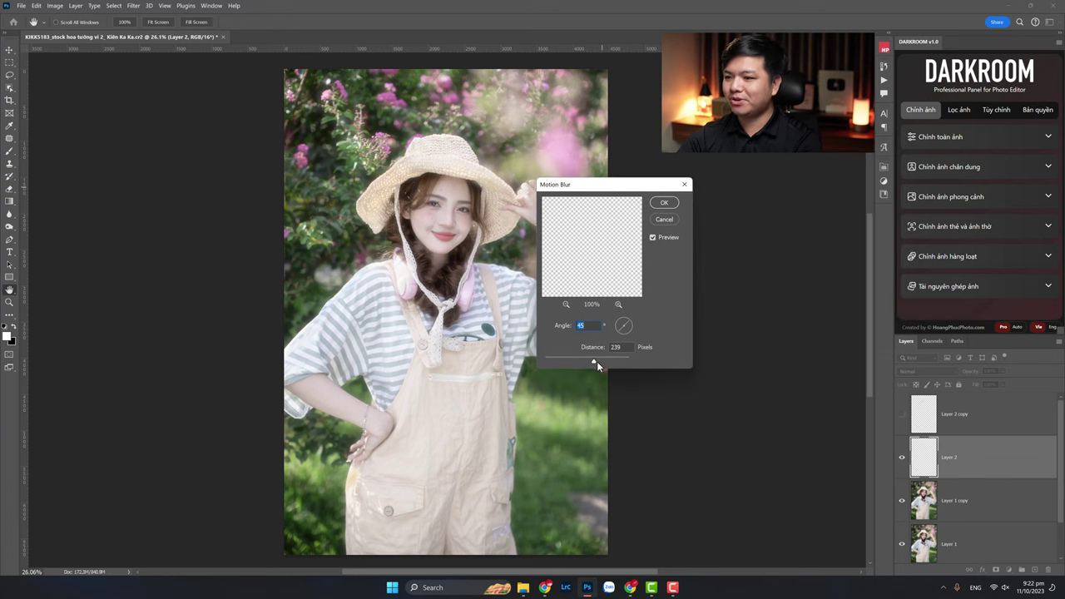
drag(597, 364, 602, 364)
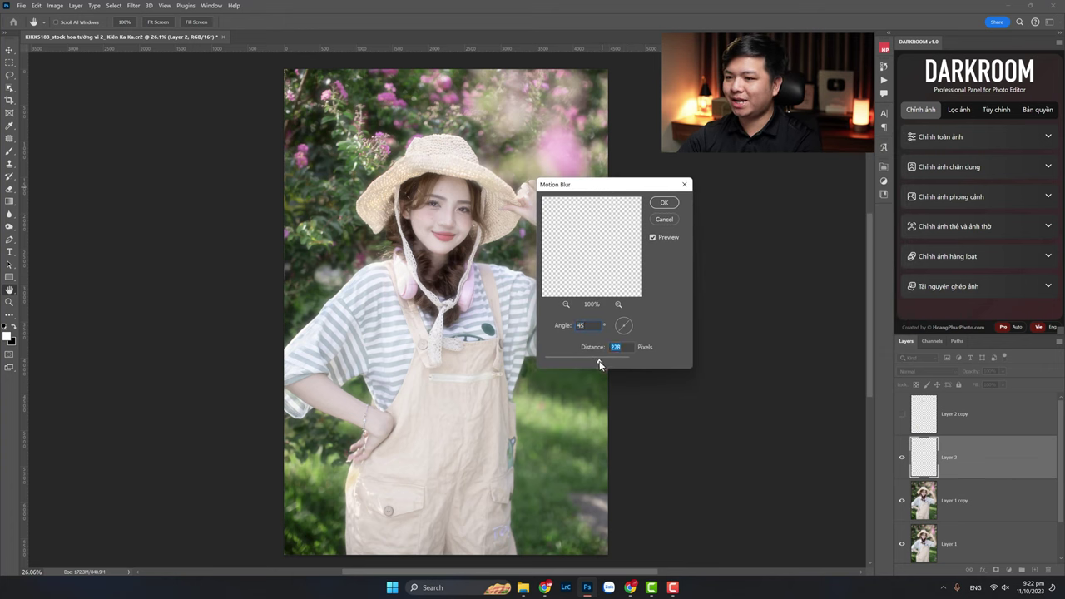
ctrl+click(408, 274)
ctrl+click(406, 266)
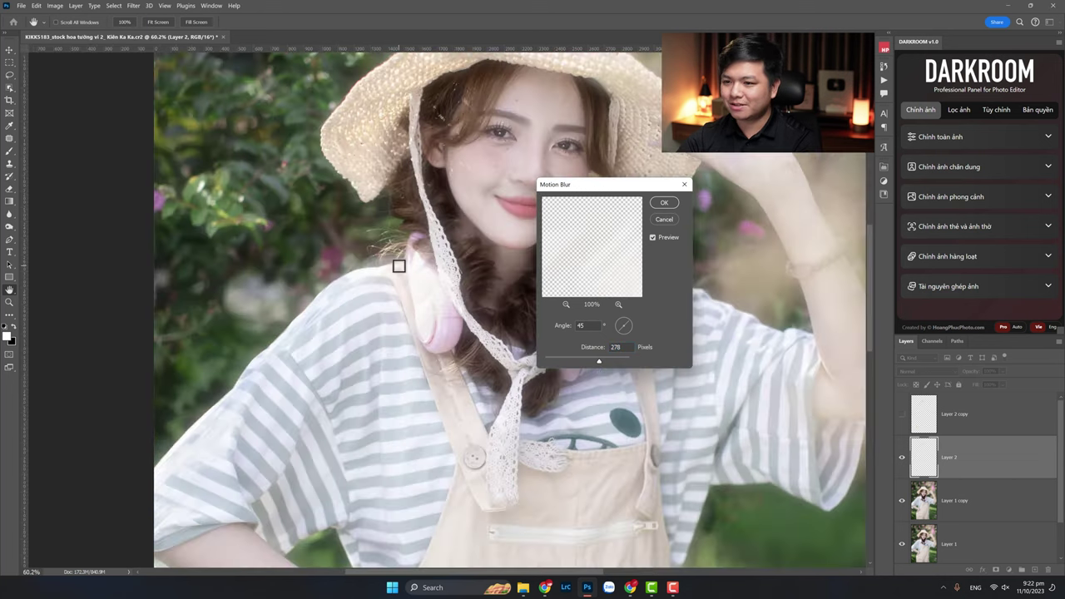
drag(599, 365, 603, 365)
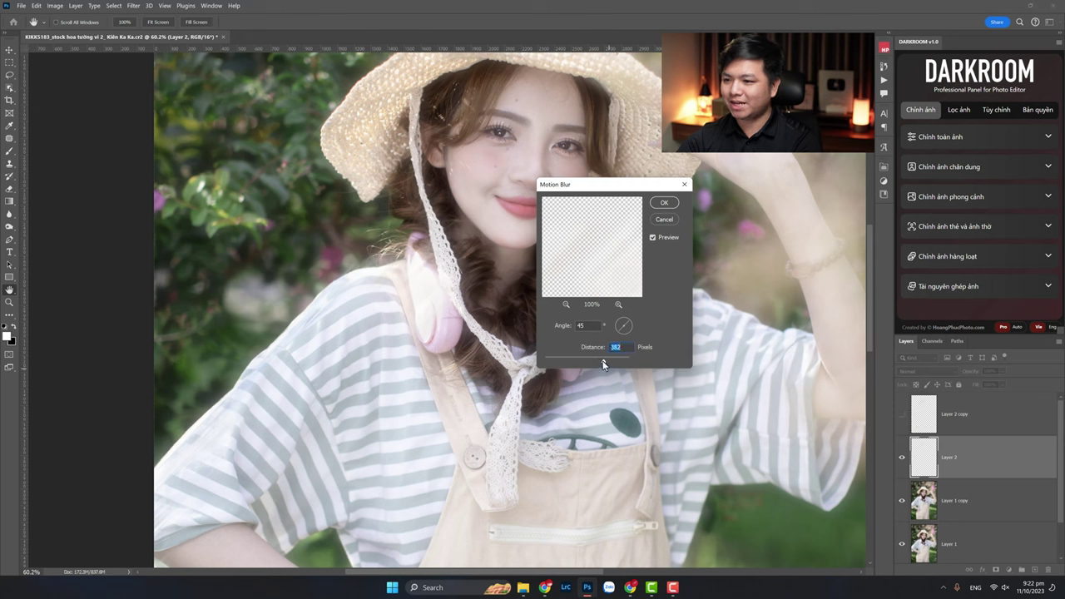
drag(599, 360, 604, 361)
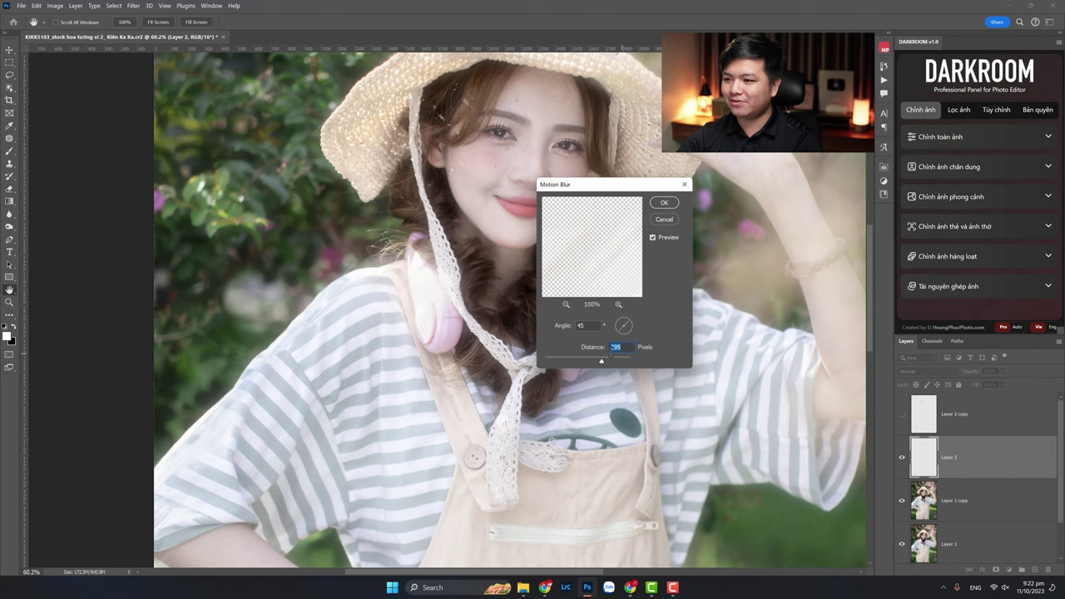
click(663, 202)
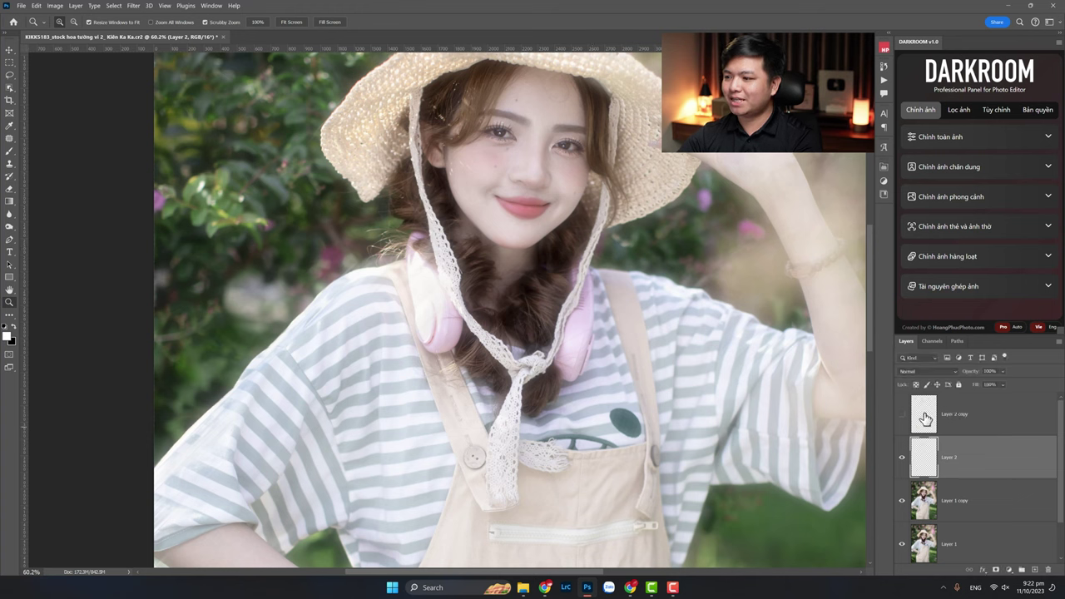
- Apply a -45° Motion Blur of about 295 px to Layer 2 copy
click(957, 416)
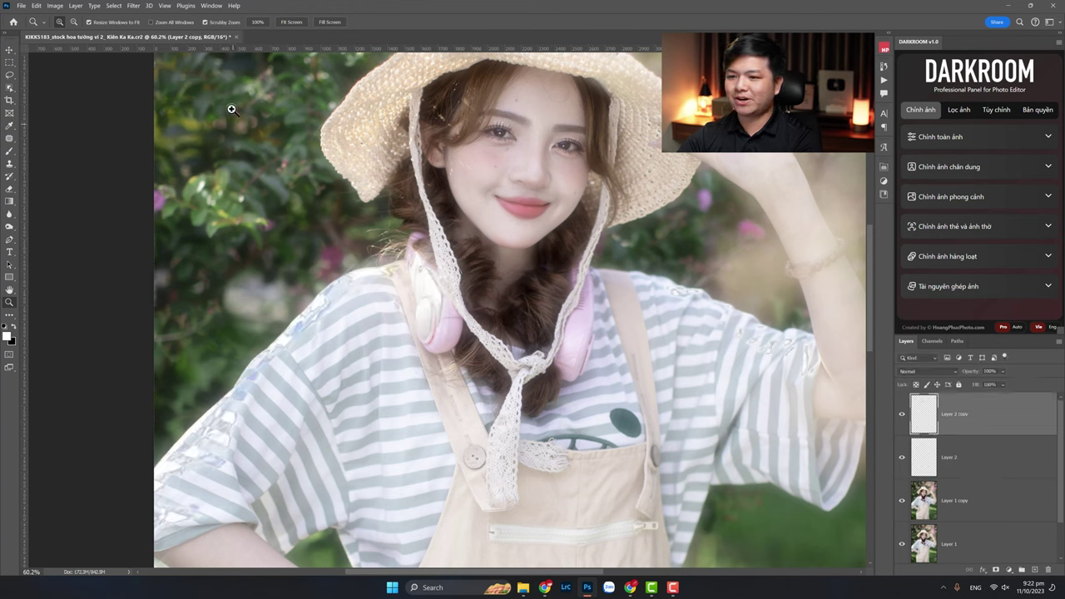
click(135, 5)
mouse_move(190, 120)
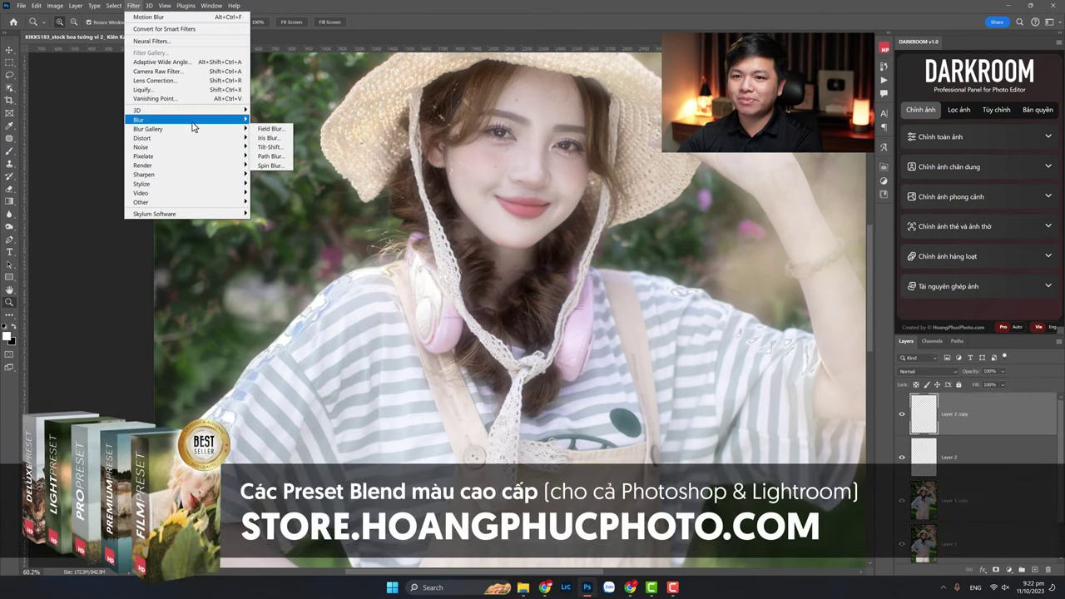
click(274, 174)
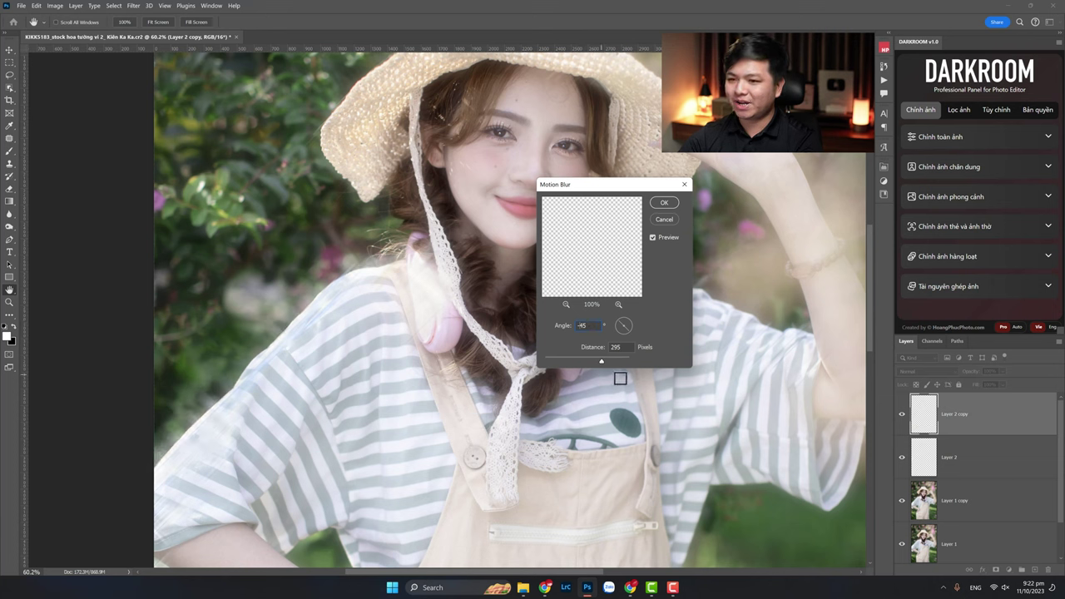
click(664, 203)
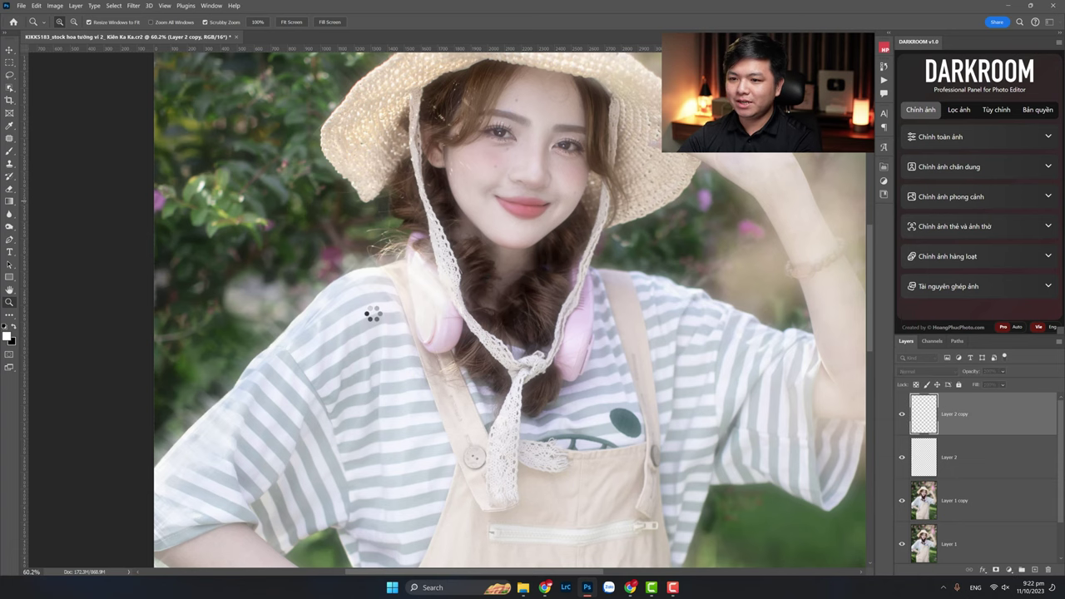
drag(416, 219, 383, 363)
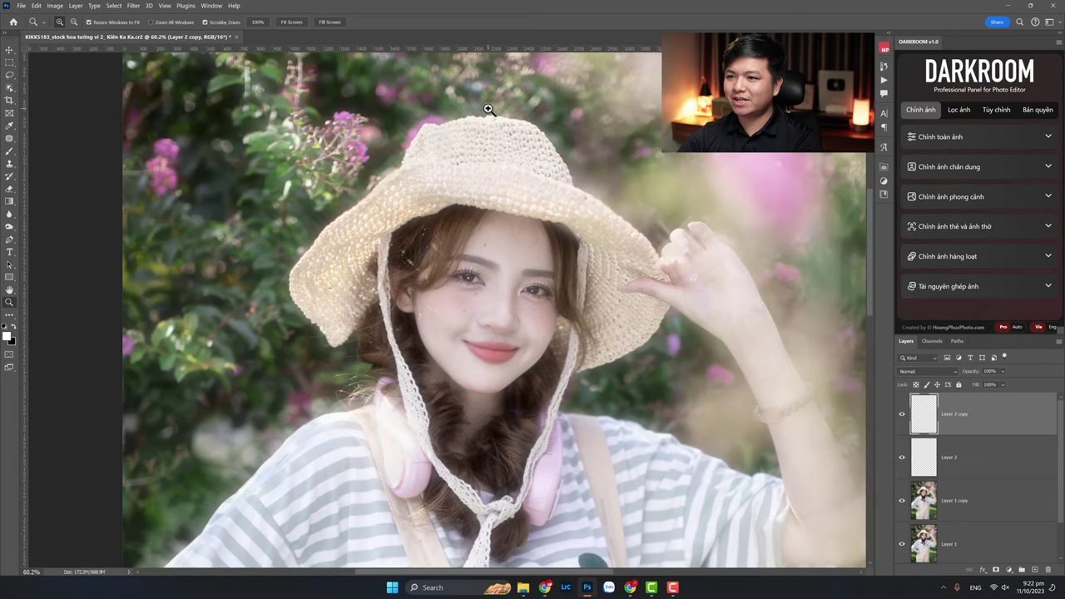
- Merge Layer 2 and Layer 2 copy into one streak layer with Merge Layers
drag(488, 109, 528, 105)
drag(475, 162, 436, 185)
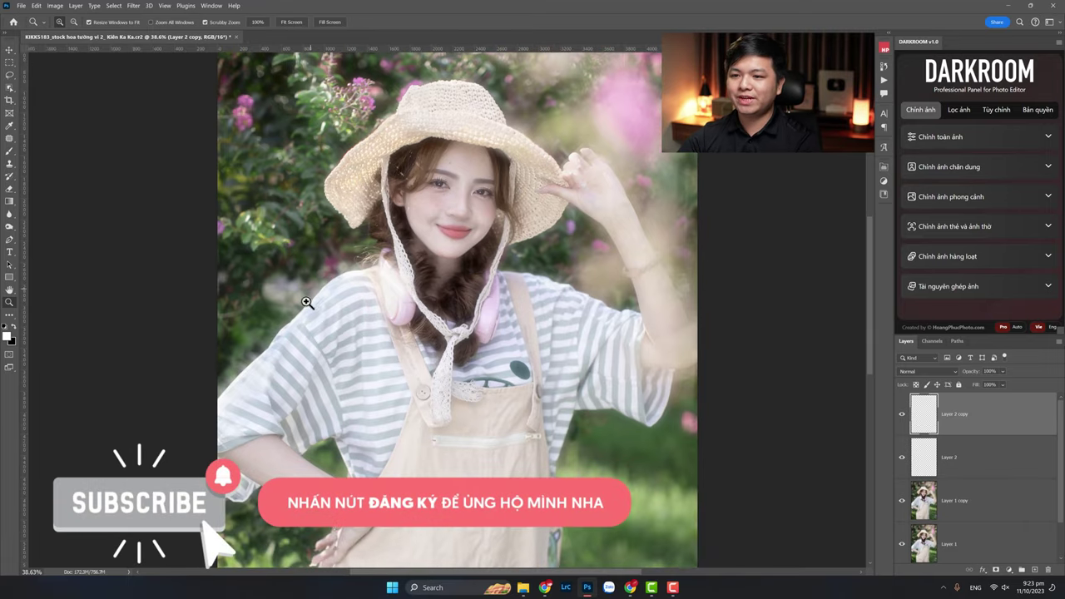
shift+click(989, 463)
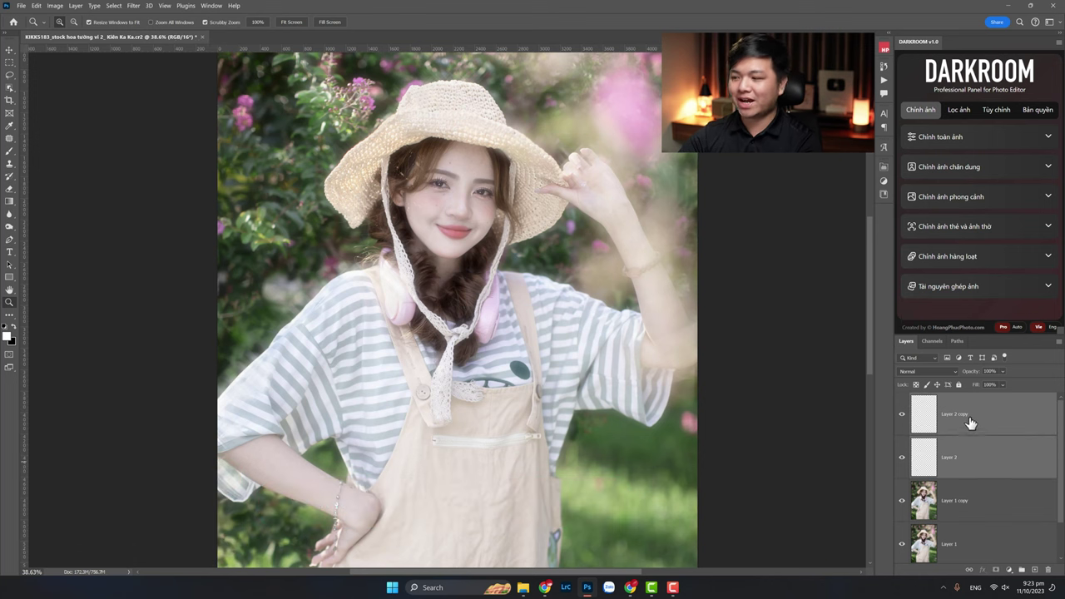
right_click(968, 420)
click(996, 325)
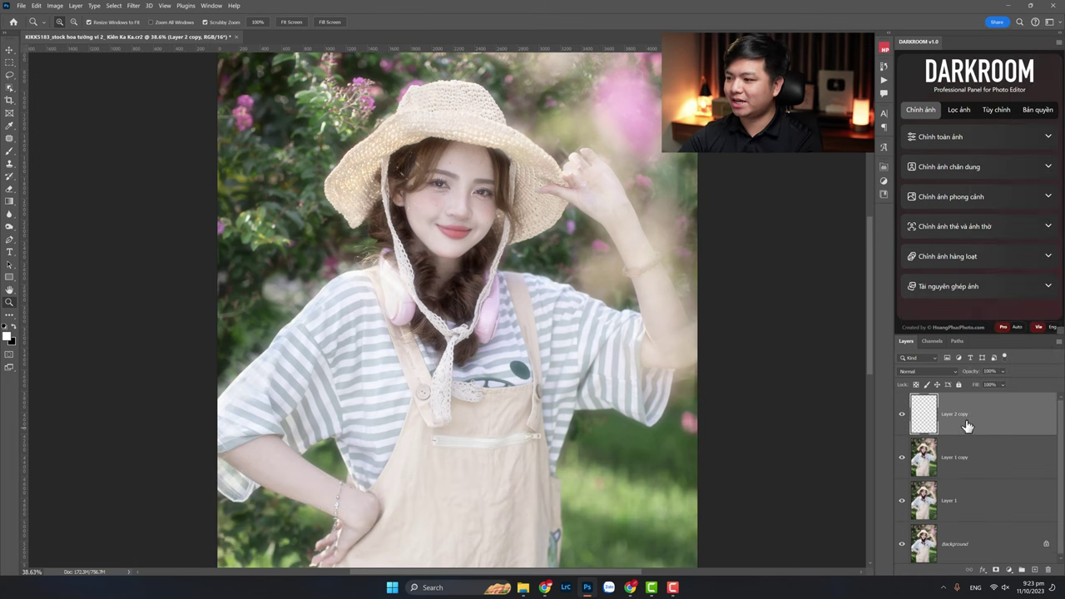
- Add a layer mask to Layer 2 copy and select the Soft Round brush from General Brushes
click(996, 569)
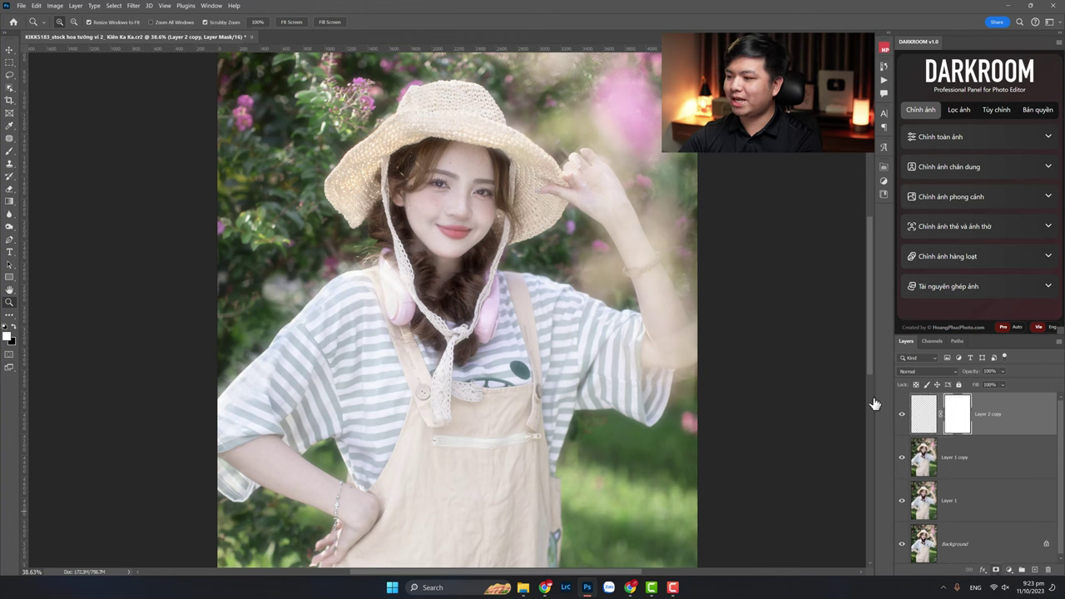
click(9, 152)
right_click(327, 182)
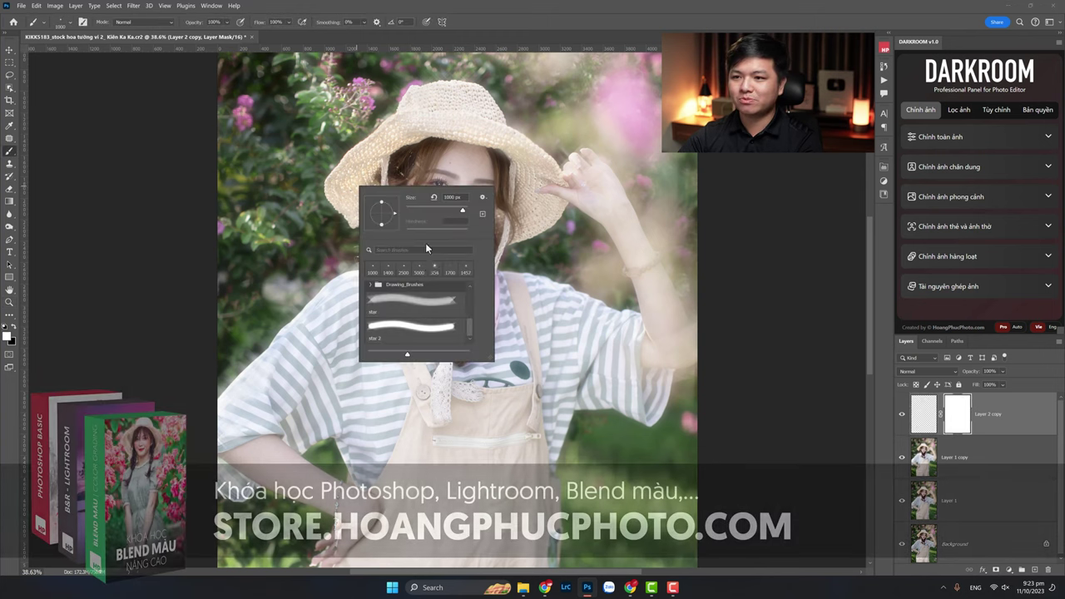
scroll(470, 318, up, 5)
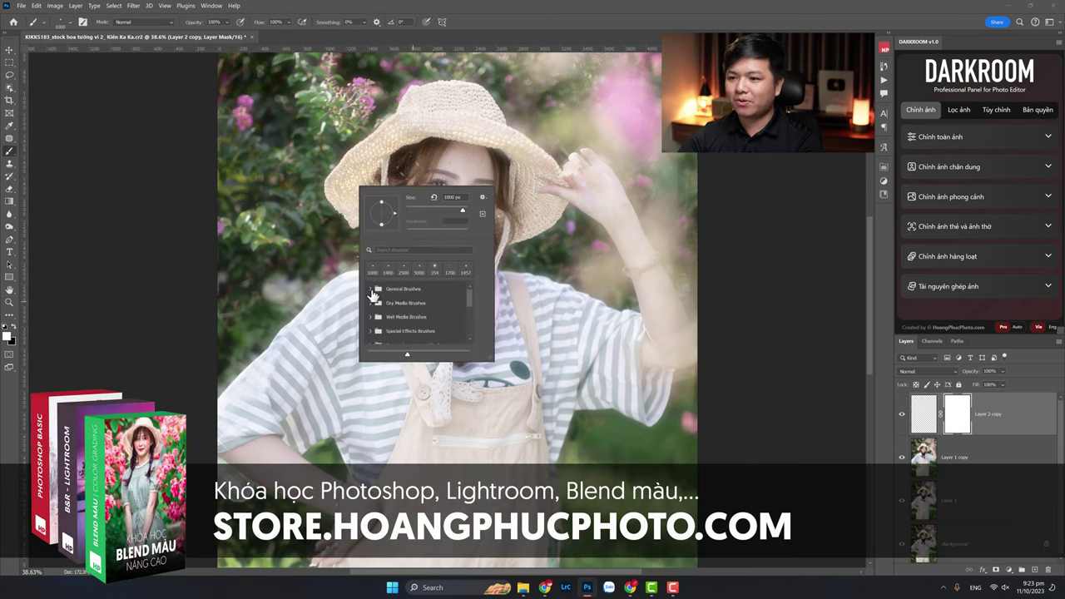
click(370, 289)
click(420, 308)
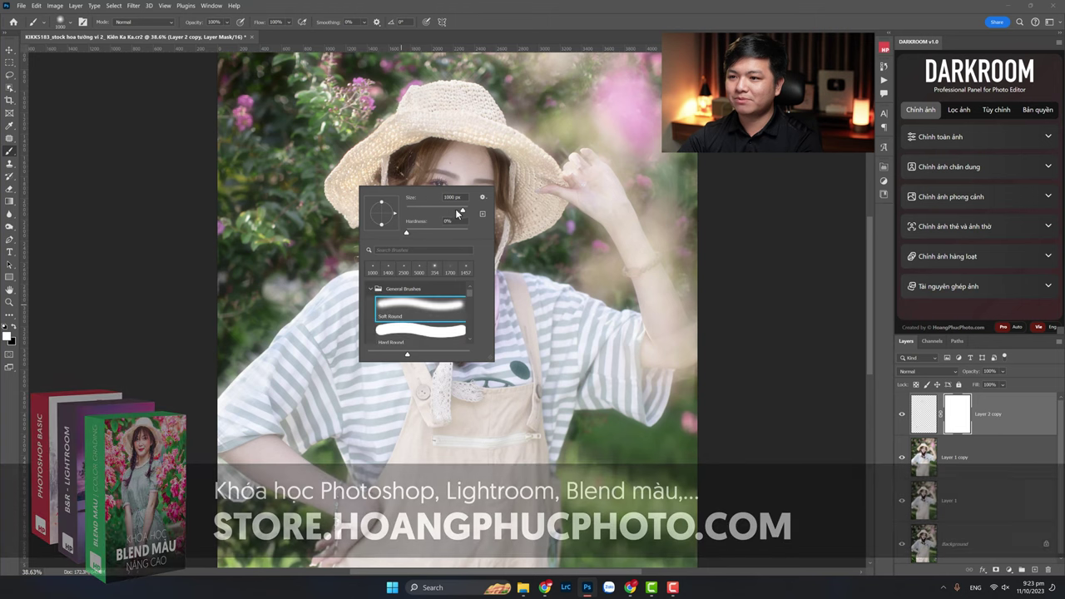
key(Return)
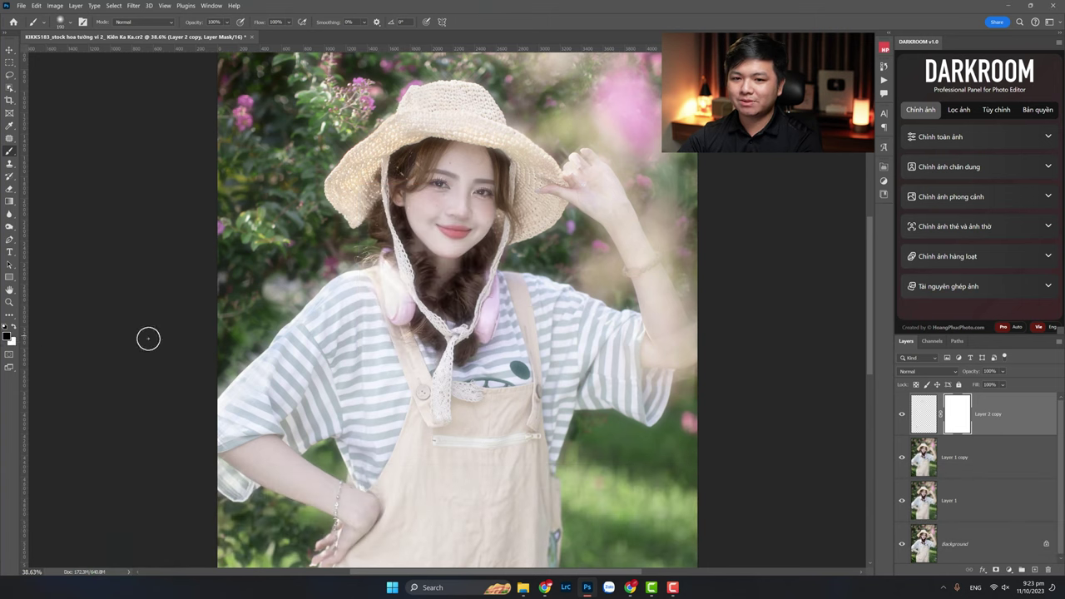
- Shrink the brush and paint black on the mask over the left sleeve
right_click(409, 299)
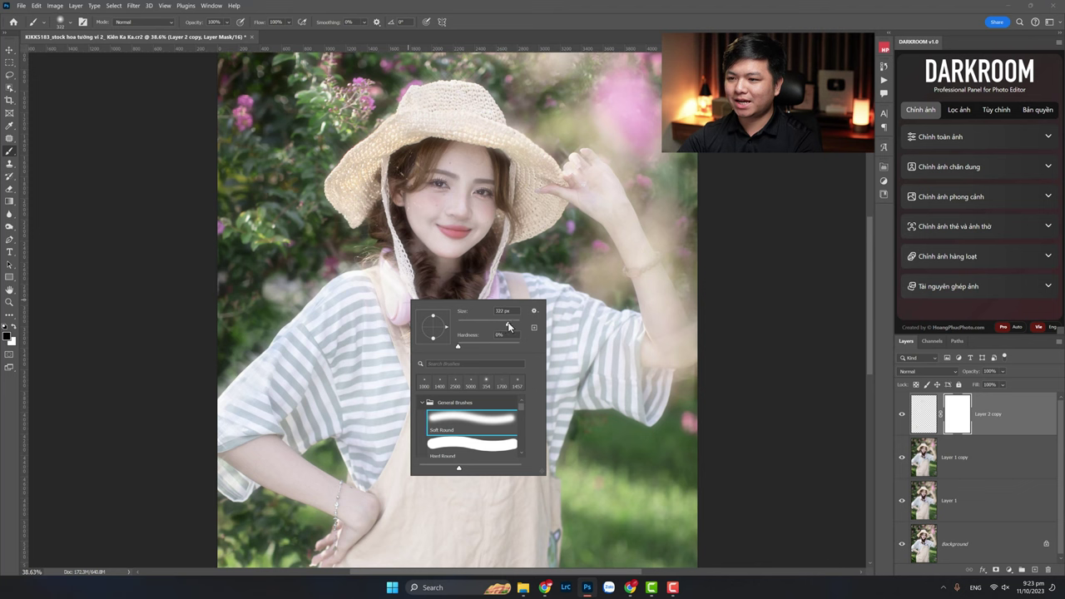
drag(508, 326, 491, 327)
key(Return)
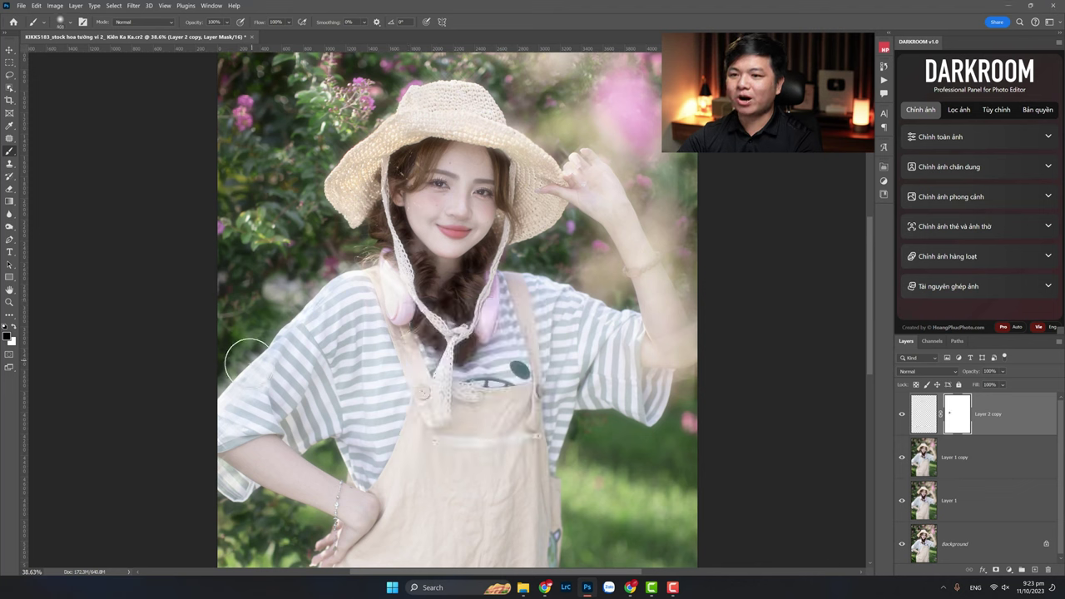
drag(247, 361, 285, 352)
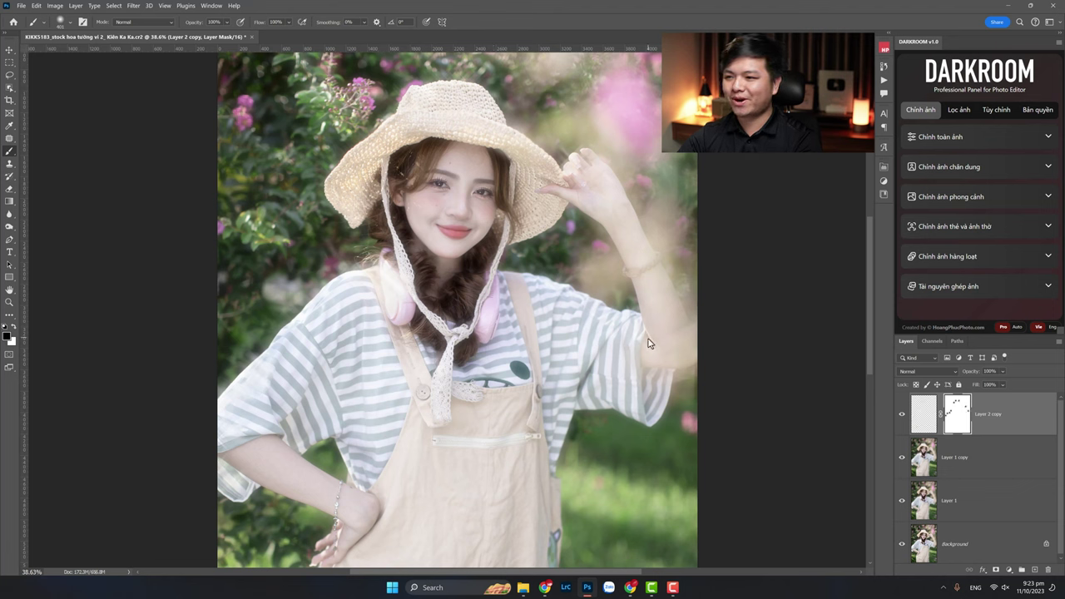
click(902, 416)
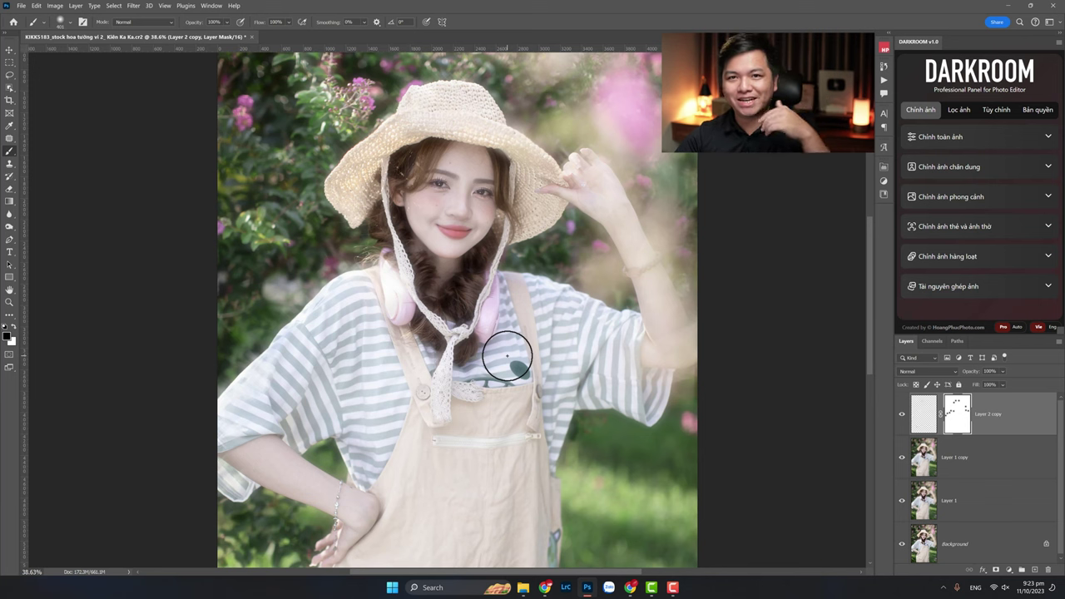
- Navigate to Downloads > Free_Lens_Flares_Photoshop_Brushes_4 in File Explorer
click(523, 587)
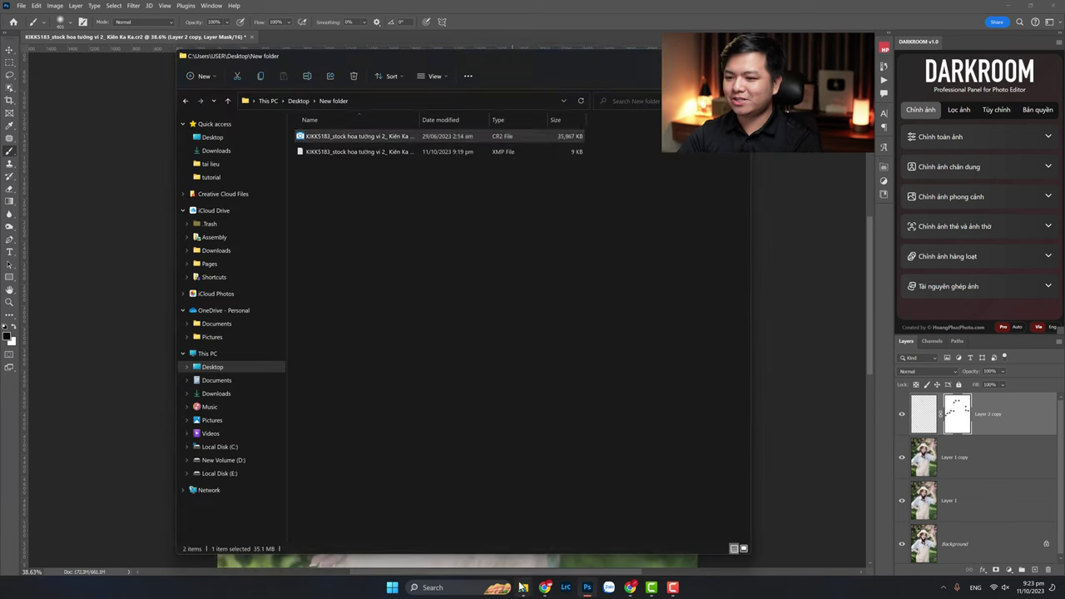
click(212, 136)
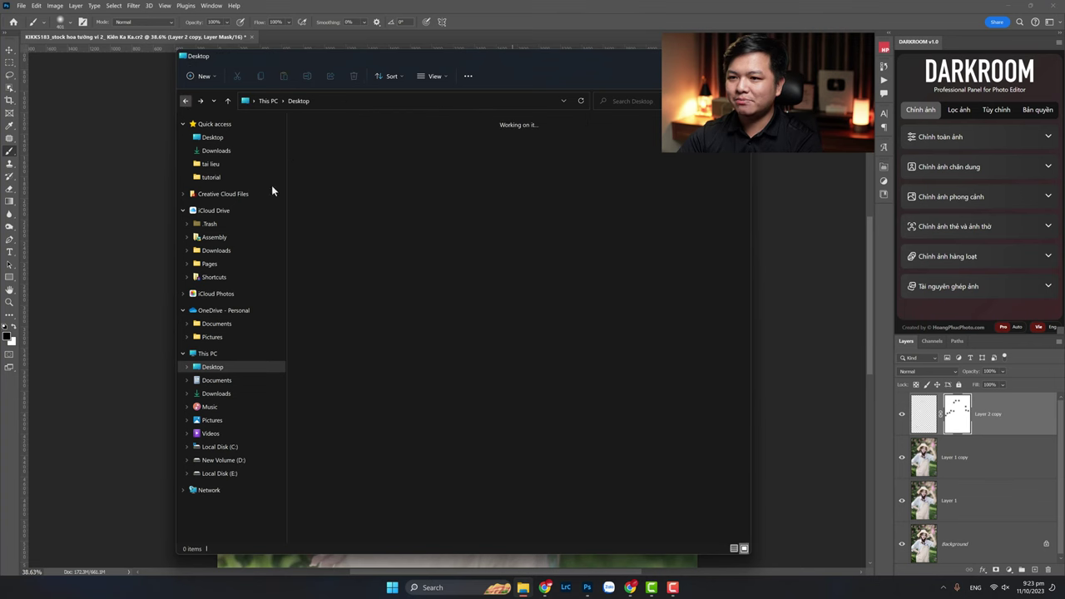
click(215, 151)
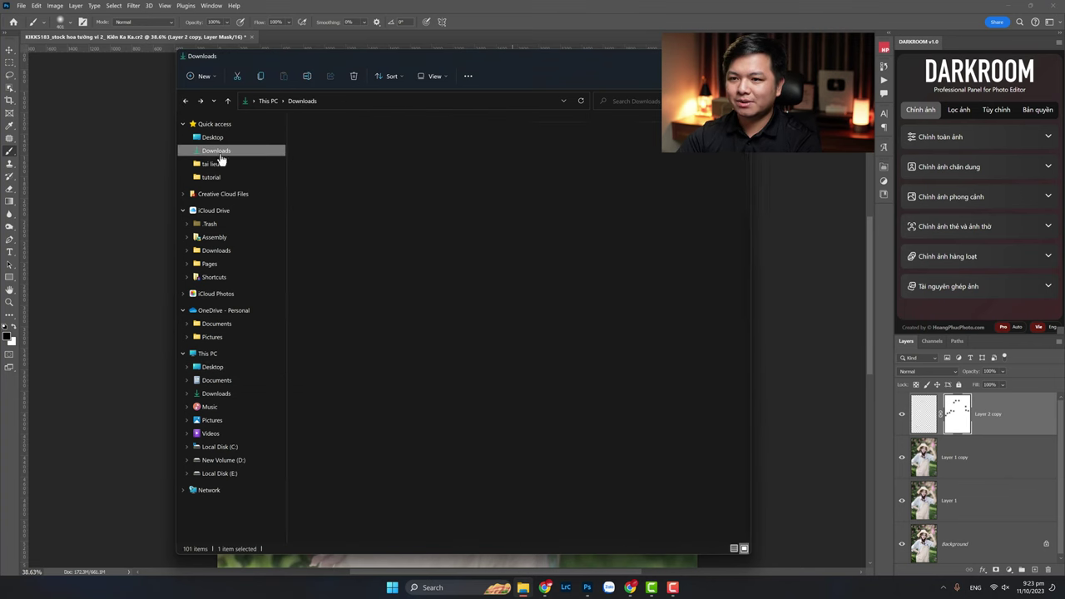
double_click(375, 243)
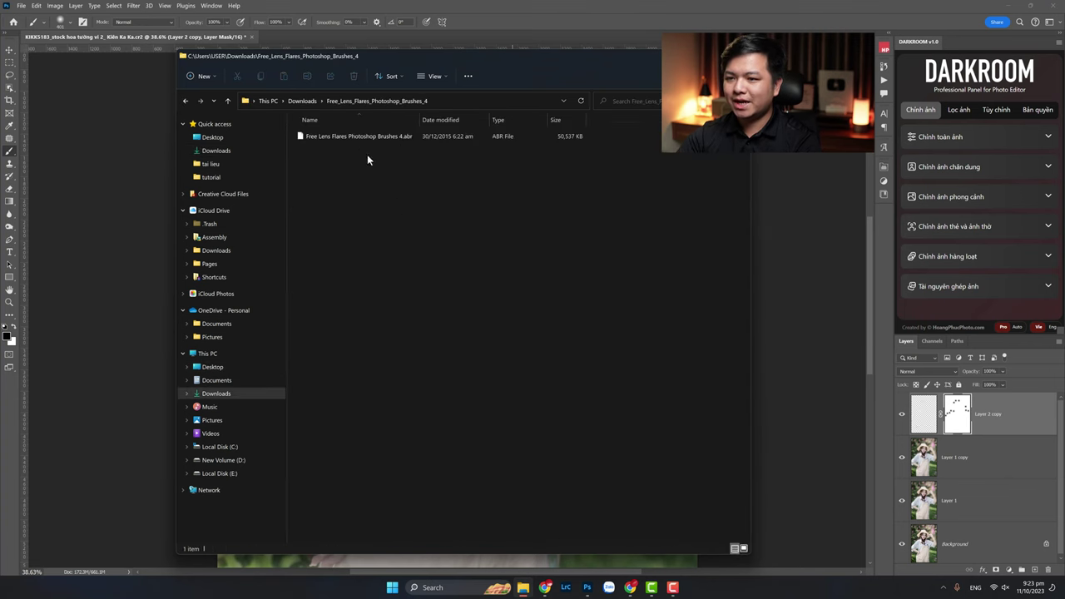
- Open the .abr brush file with Adobe Photoshop 2024
right_click(350, 140)
click(659, 253)
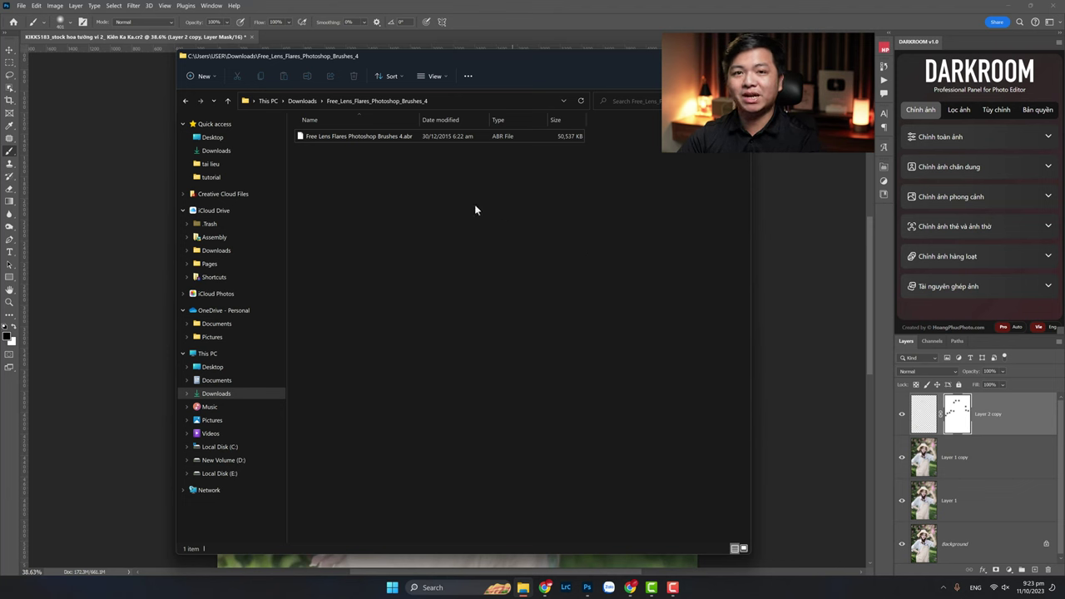
click(345, 138)
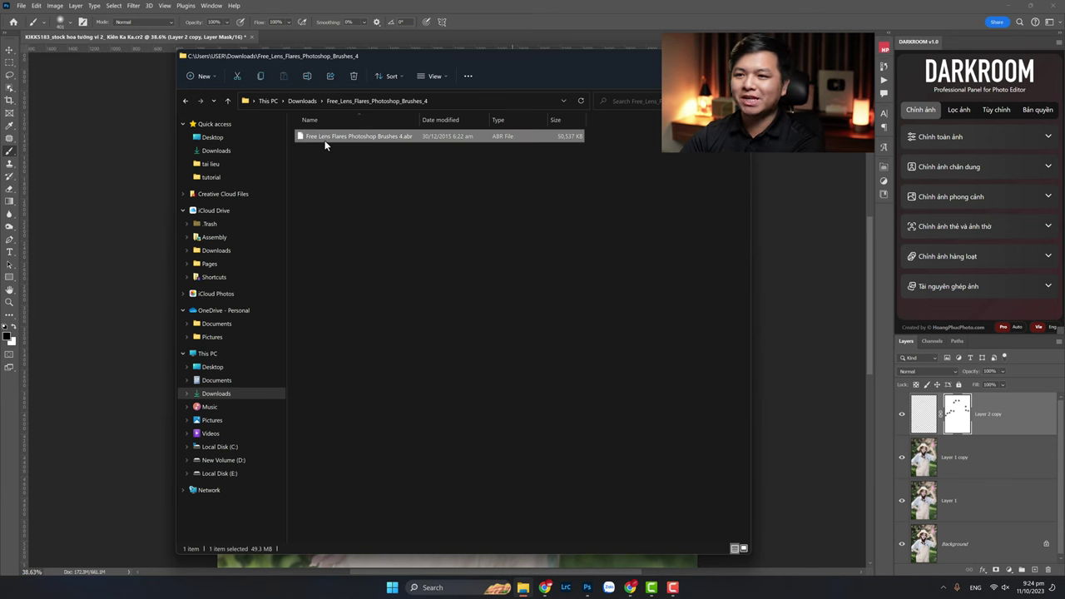
right_click(319, 140)
click(477, 144)
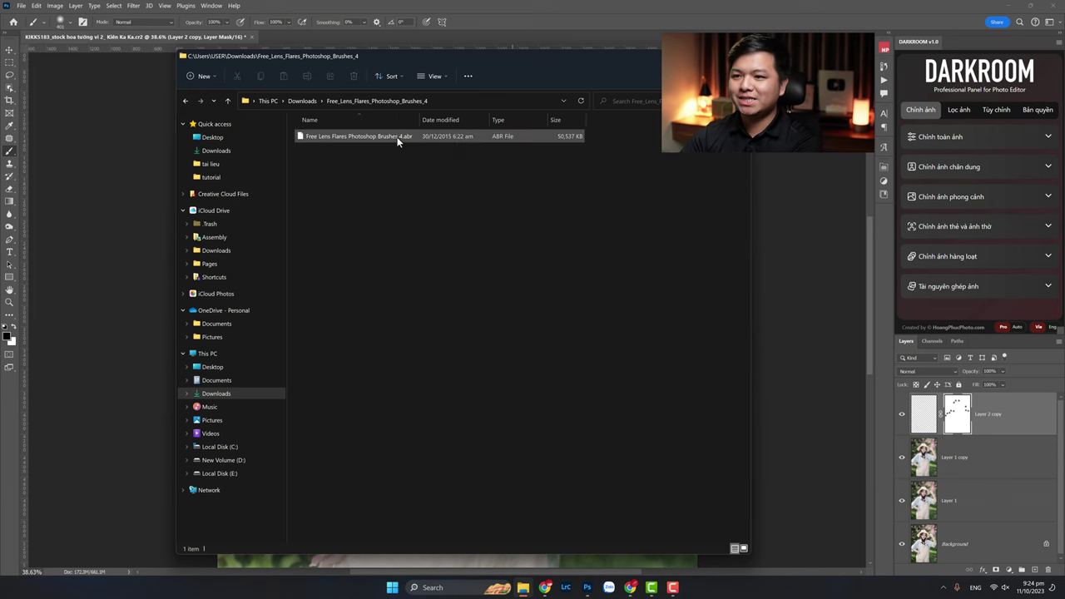
click(335, 140)
right_click(336, 140)
mouse_move(373, 190)
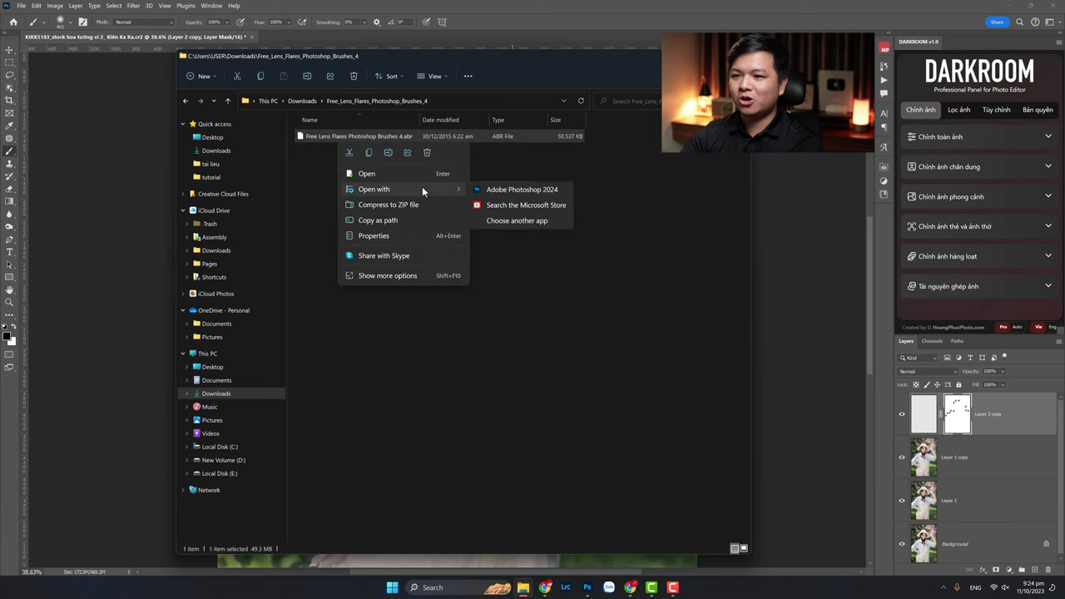
click(543, 190)
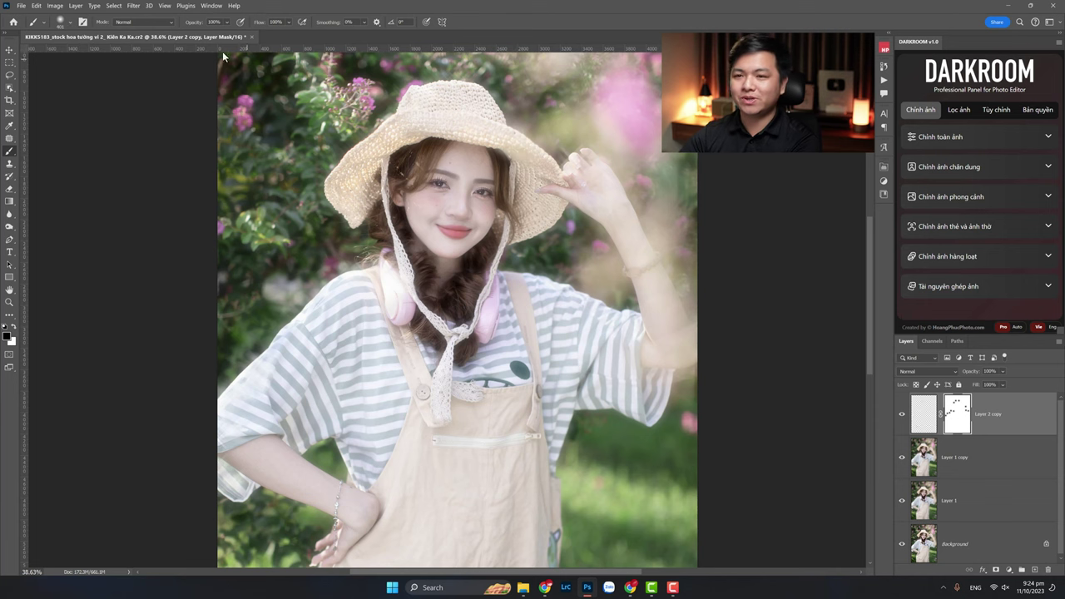
- Check the brush presets for the newly loaded Free Lens Flares set
click(72, 23)
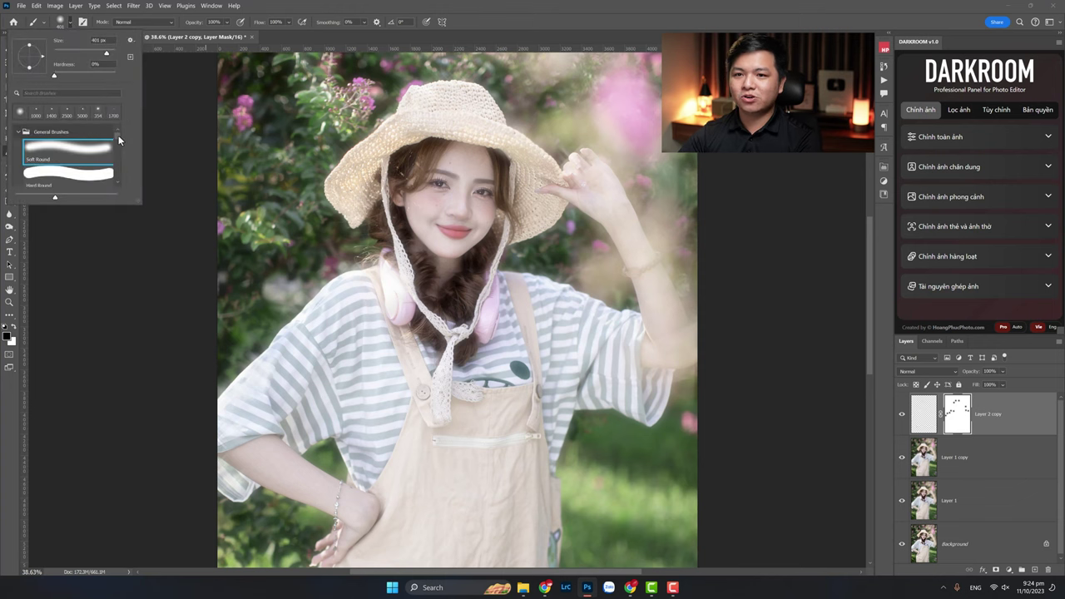
drag(118, 135, 118, 181)
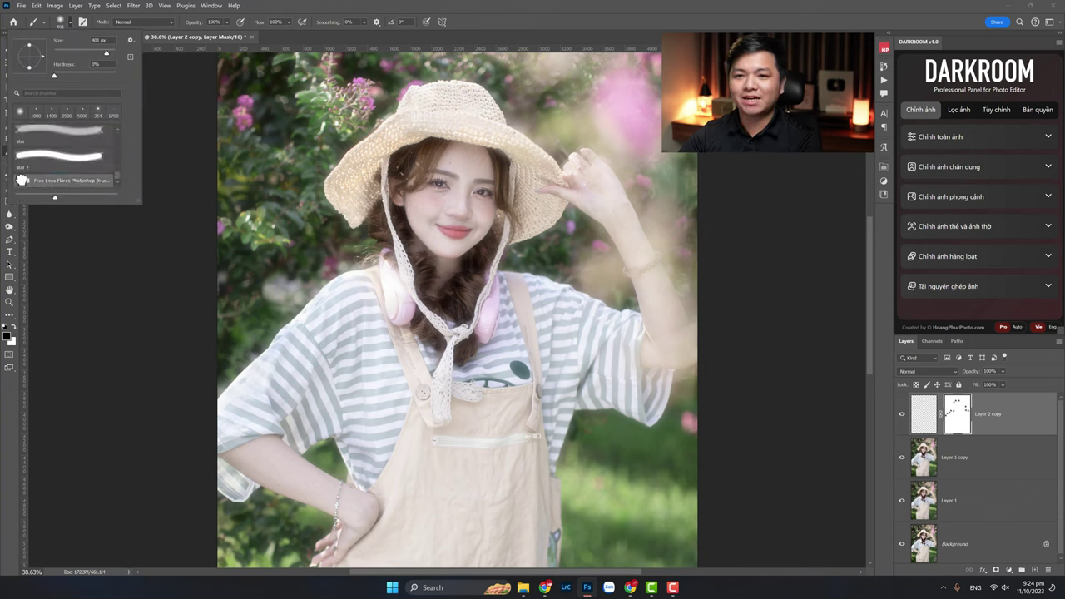
scroll(83, 152, down, 1)
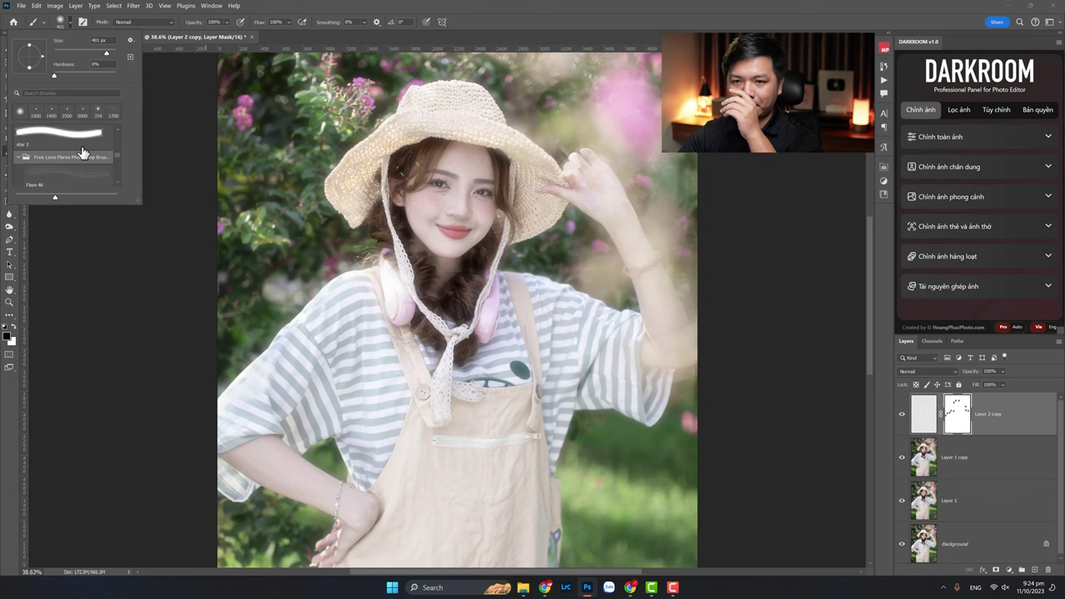
scroll(79, 158, down, 2)
scroll(74, 162, down, 1)
scroll(74, 166, down, 1)
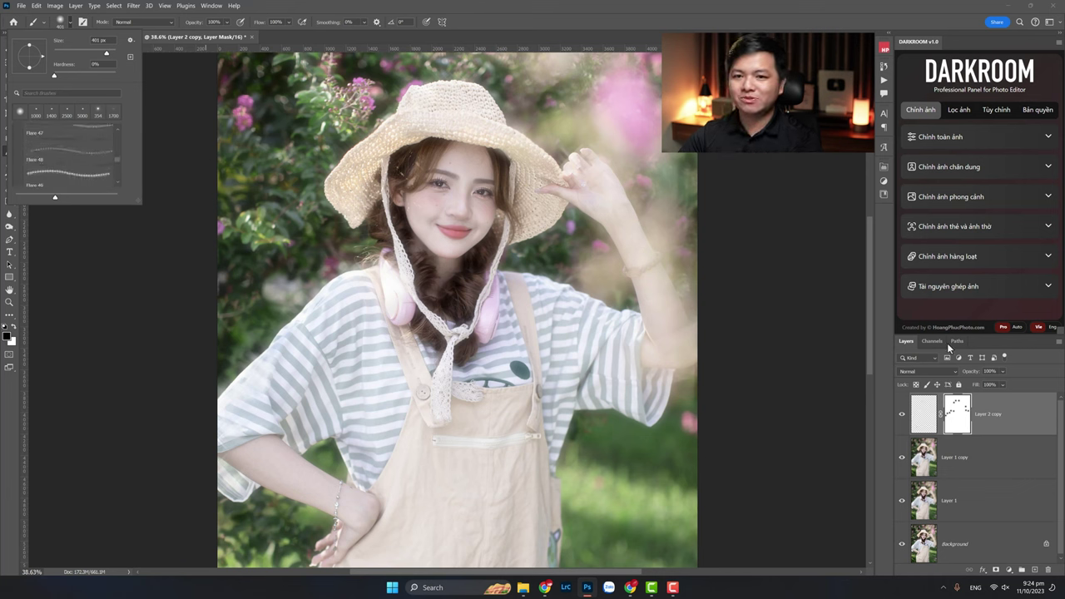
click(1004, 430)
- Create a new empty layer with Ctrl+Shift+N and select the Flare 53 brush at a smaller size
key(ctrl+shift+n)
key(Return)
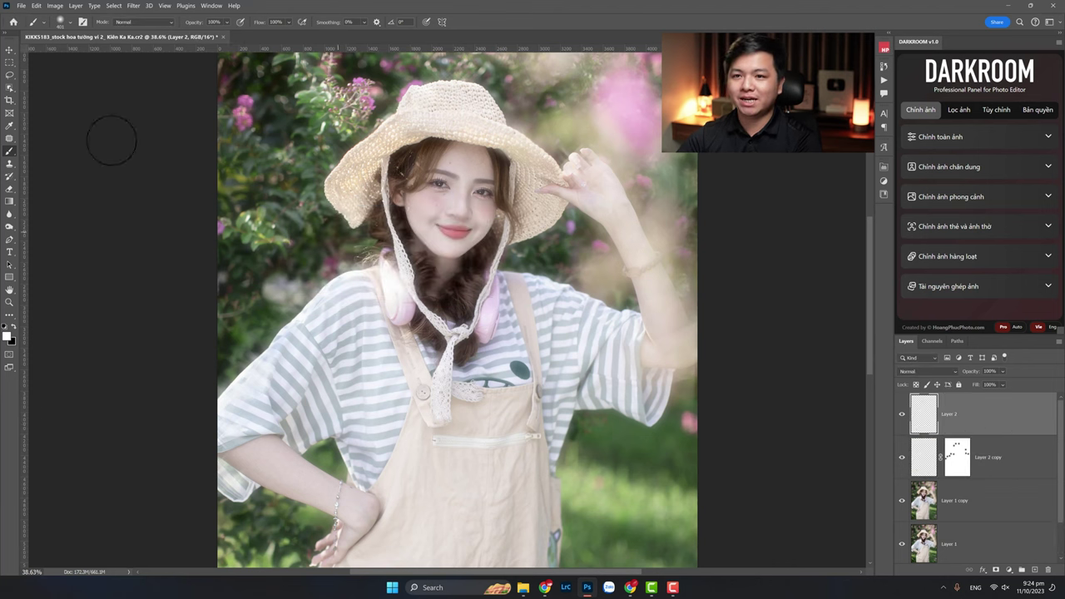
click(65, 22)
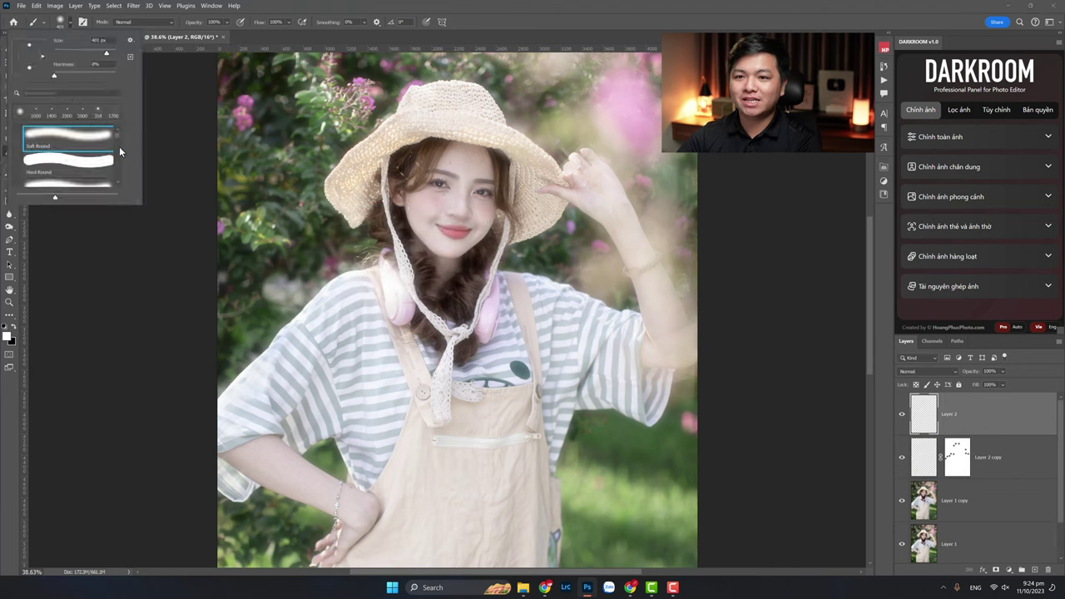
scroll(119, 166, down, 2)
scroll(79, 179, up, 1)
click(75, 147)
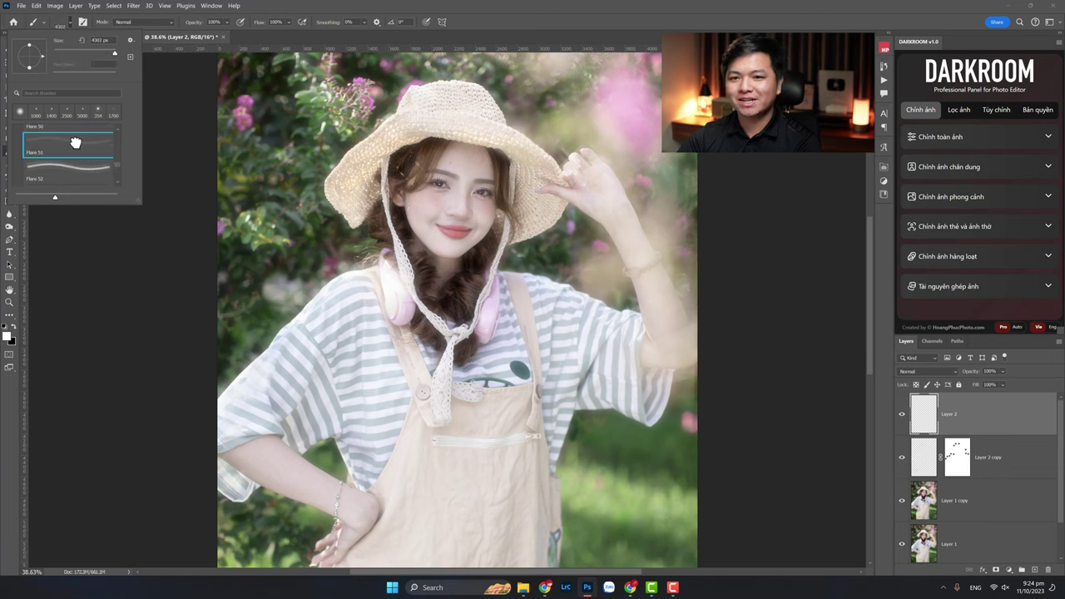
drag(113, 53, 99, 57)
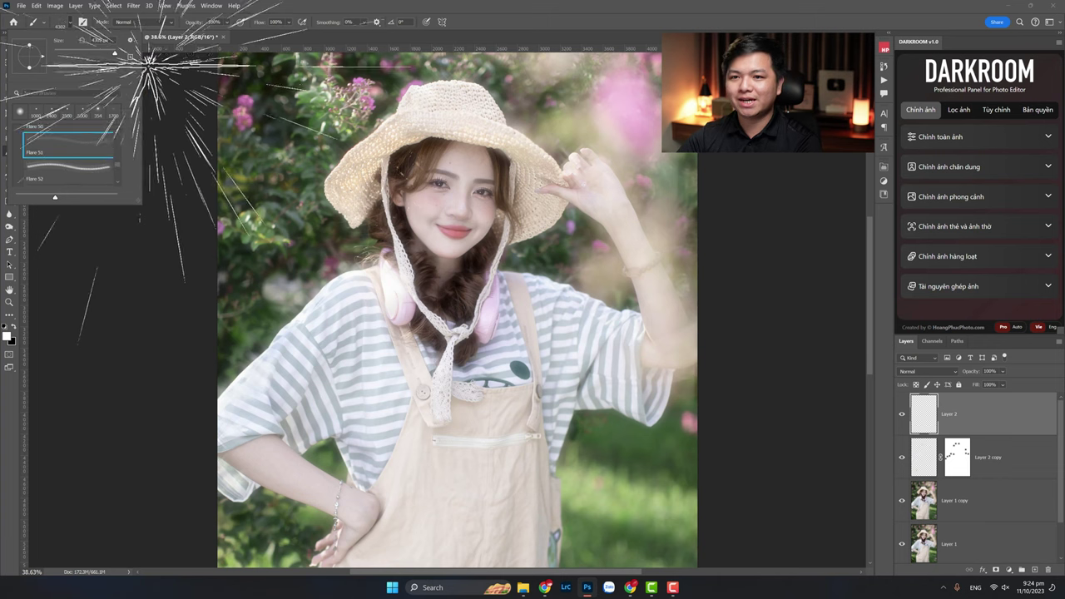
scroll(69, 167, down, 1)
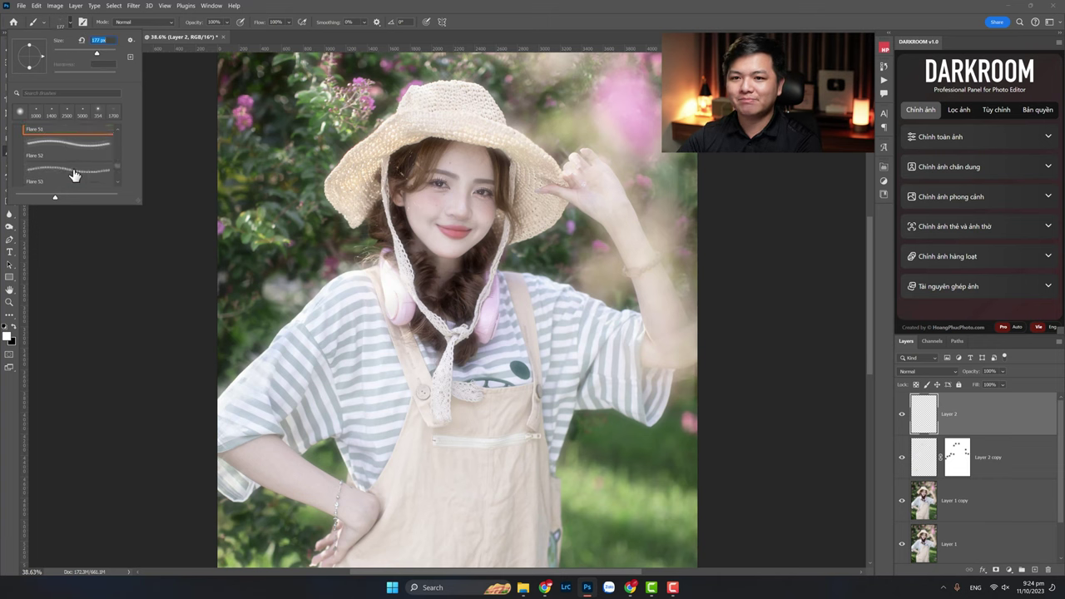
click(69, 170)
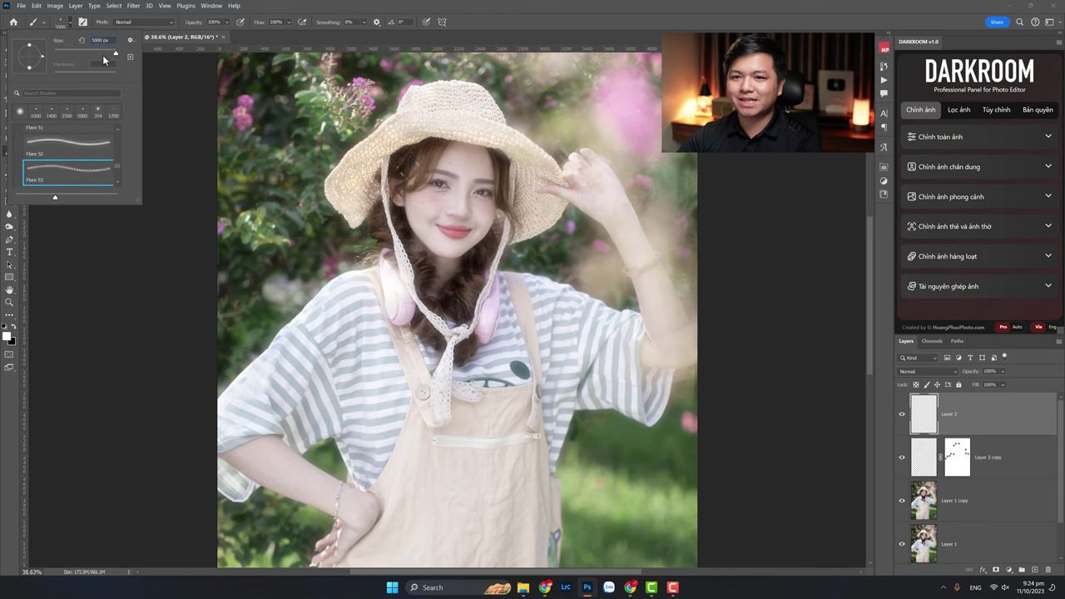
drag(104, 52, 108, 56)
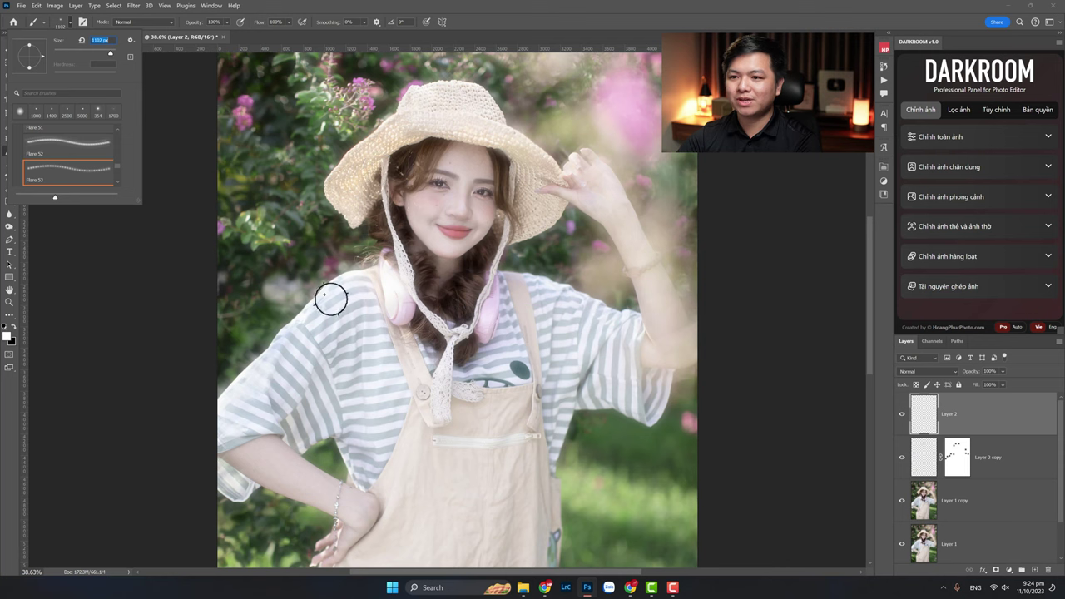
- Confirm the Flare 53 brush on the empty top layer to begin stamping sparkles
key(Return)
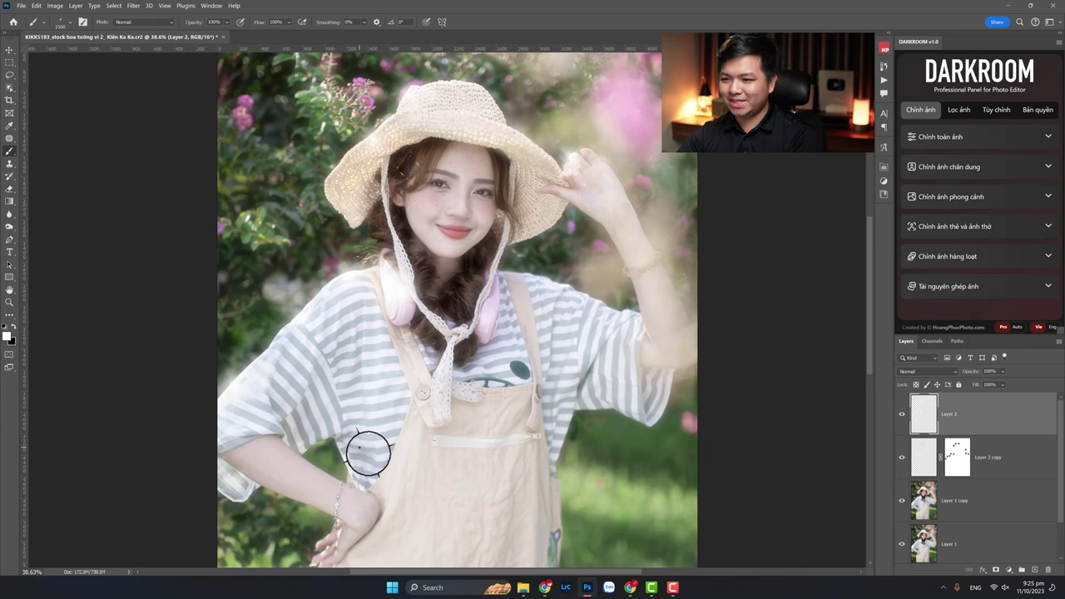
- Group all edit layers from Layer 2 to Layer 1 into Group 1 with Ctrl+G
key(z)
scroll(471, 295, down, 4)
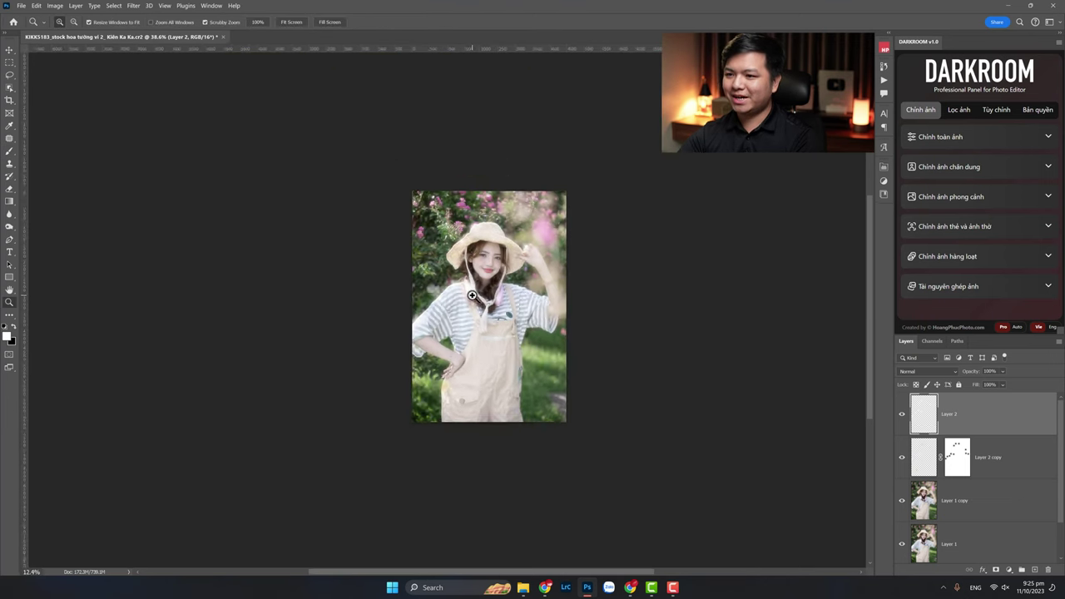
scroll(471, 295, up, 3)
scroll(990, 491, down, 1)
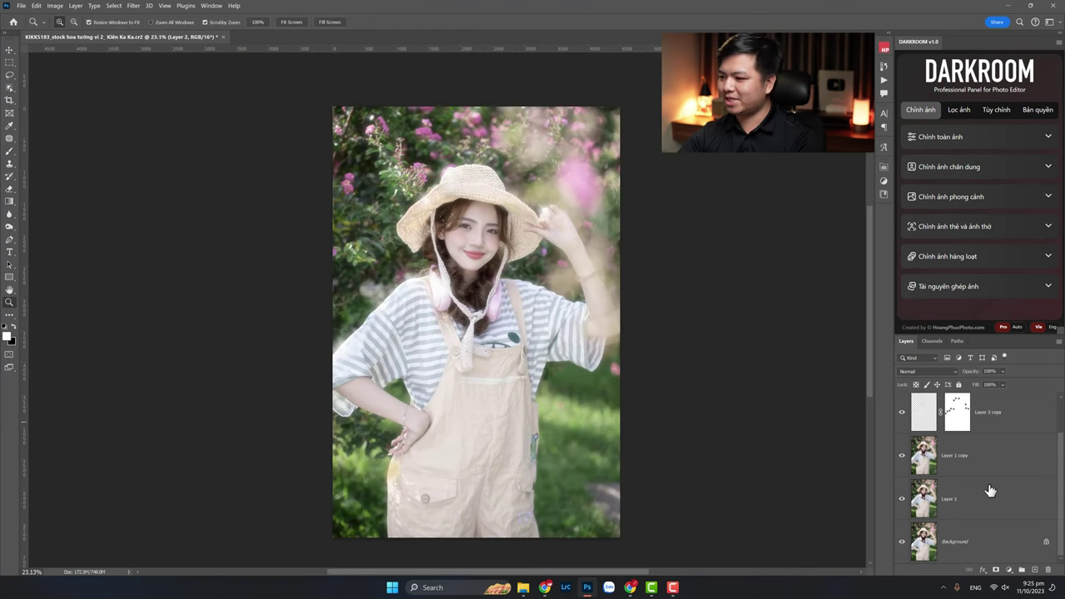
shift+click(990, 503)
scroll(990, 516, up, 1)
key(ctrl+g)
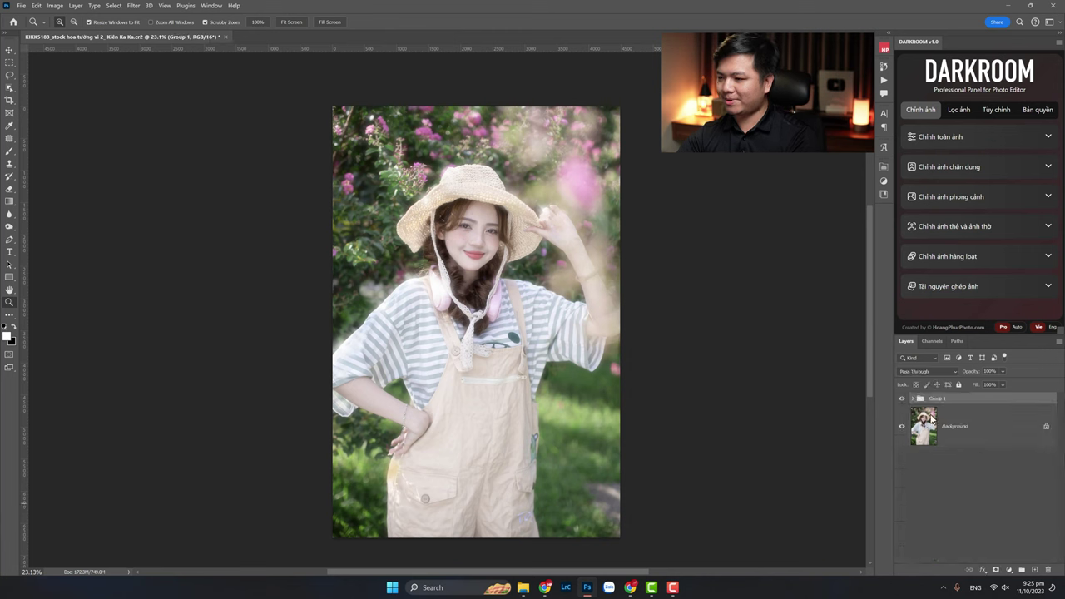
- Toggle Group 1's visibility to compare before and after, leaving edits shown
click(902, 400)
click(902, 400)
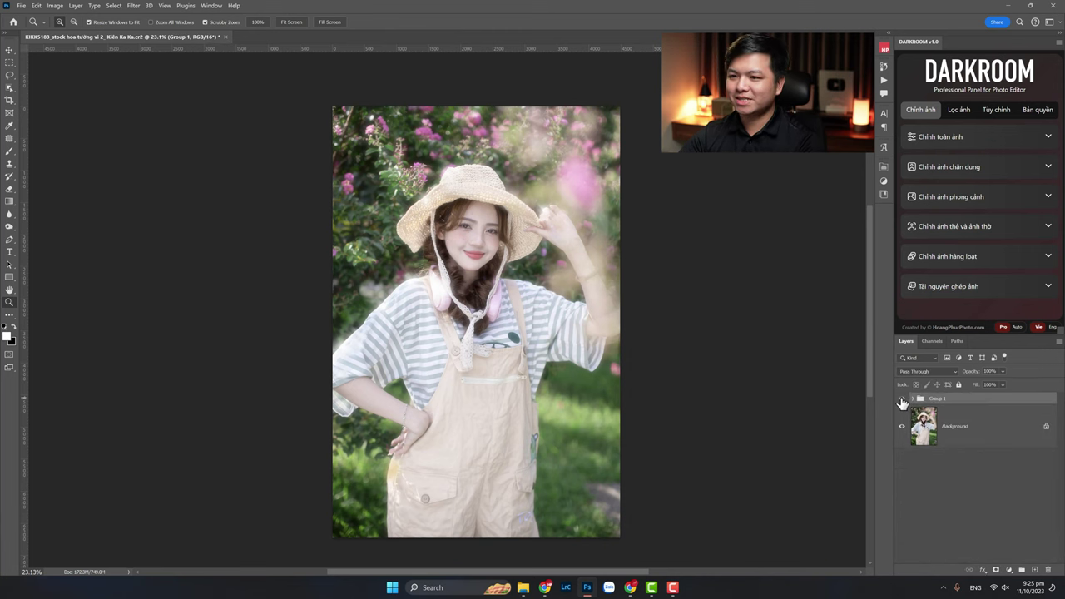
click(901, 400)
click(902, 400)
click(901, 400)
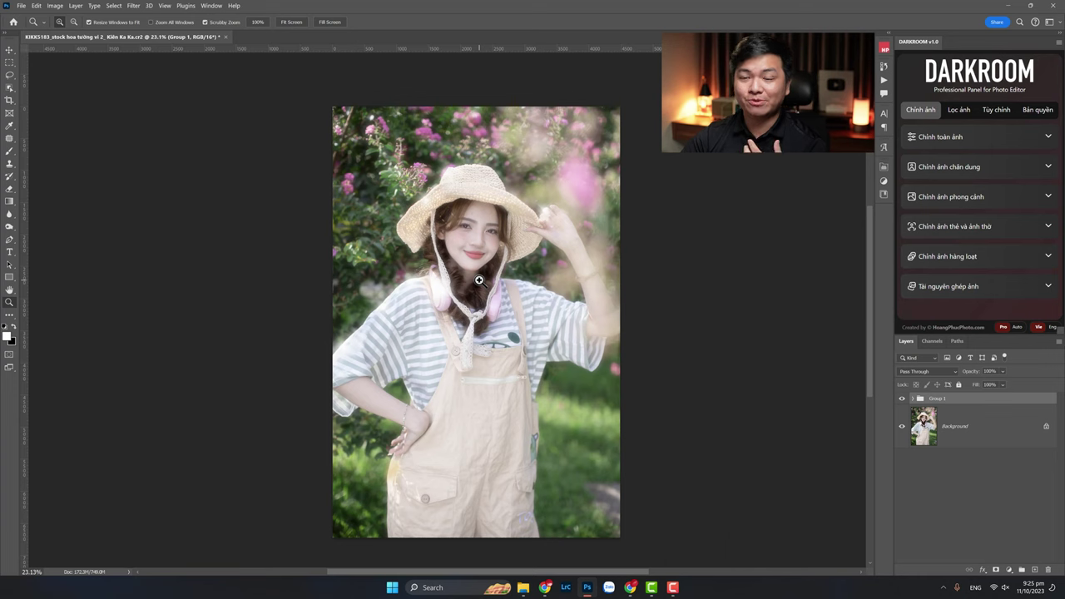
click(475, 193)
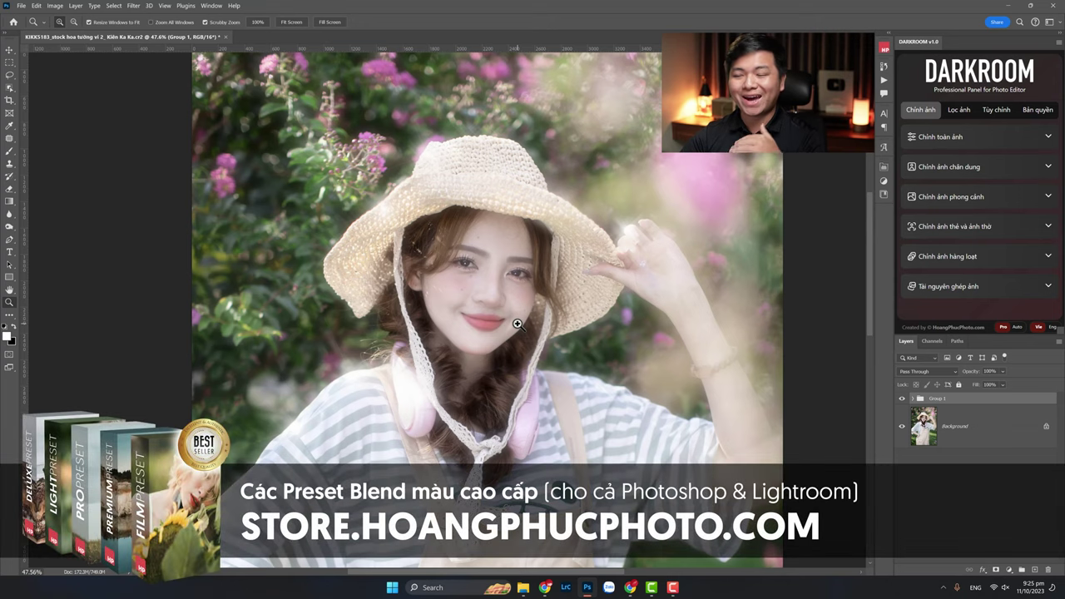
scroll(516, 323, down, 3)
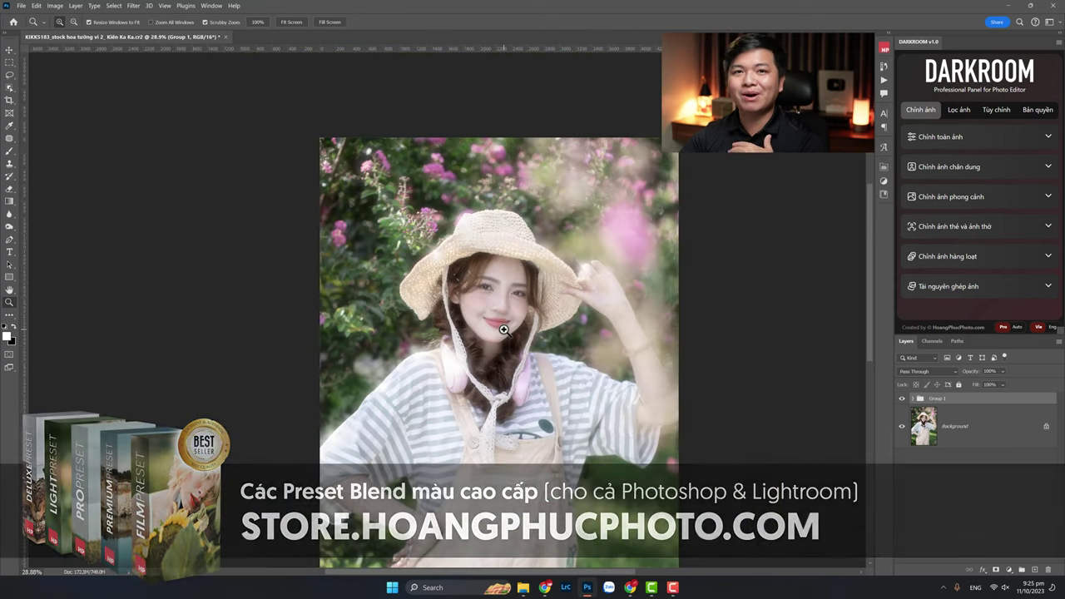
drag(516, 345, 491, 288)
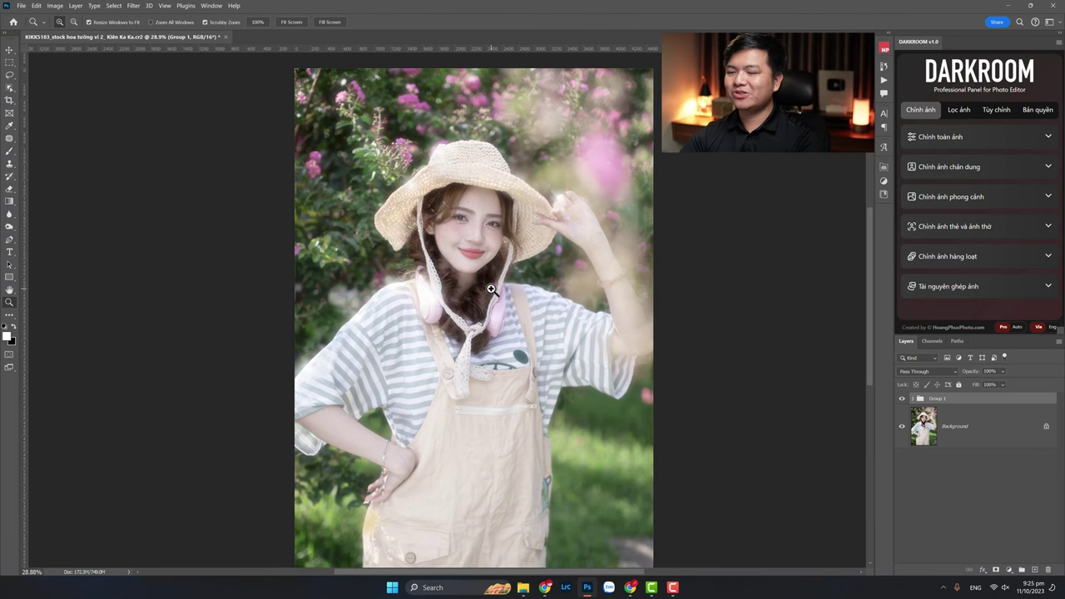